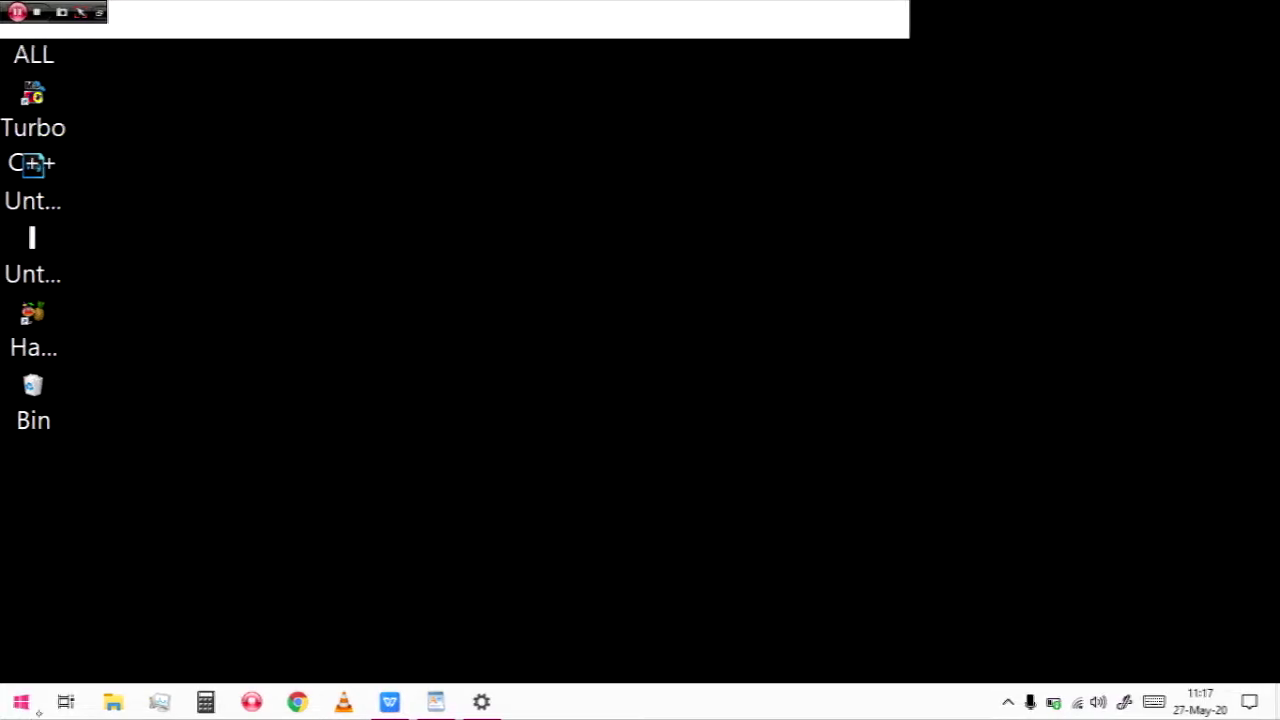
- Launch WordPad from the Windows Accessories group of installed programs
left_click(20, 702)
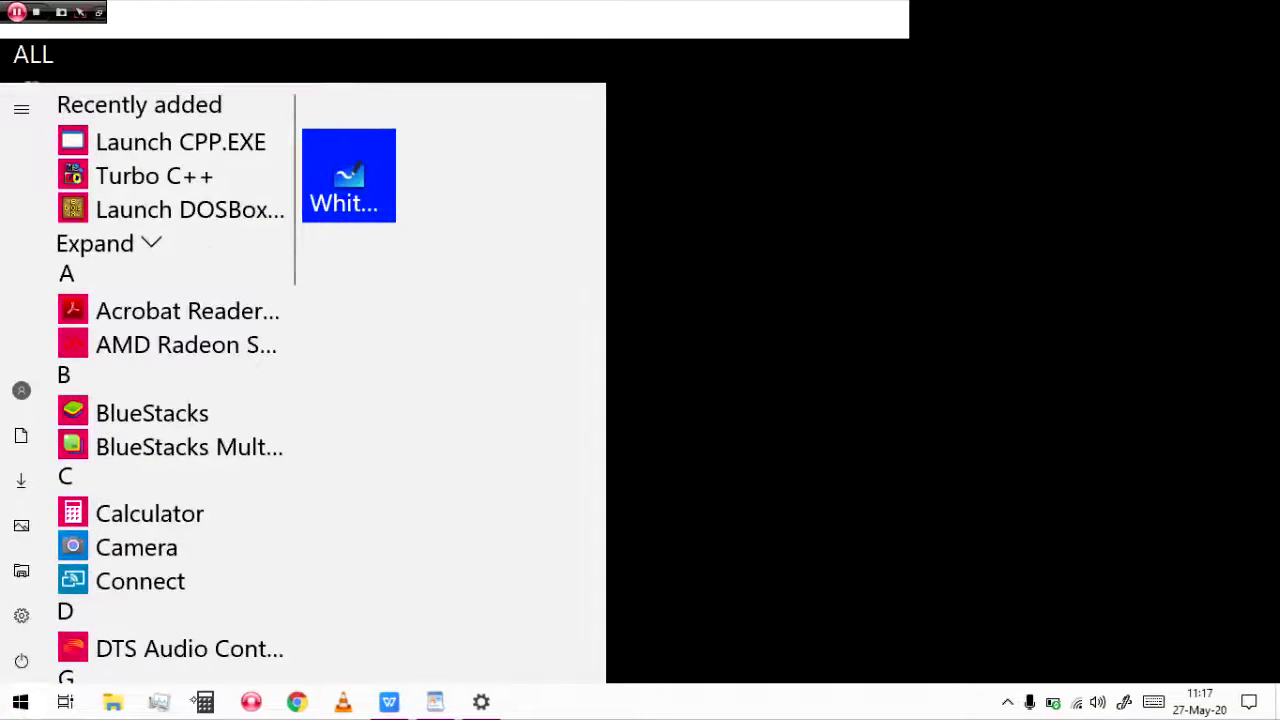
scroll(170, 380, "down", 5)
scroll(170, 380, "down", 5)
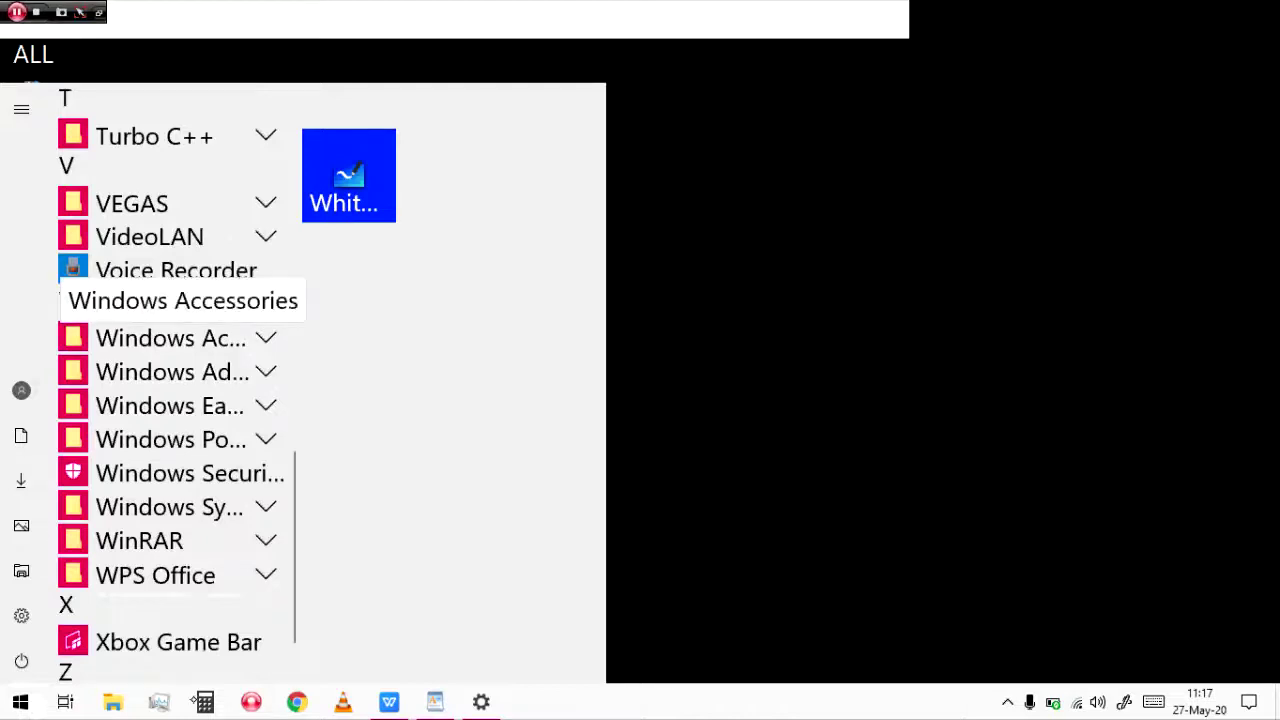
left_click(170, 338)
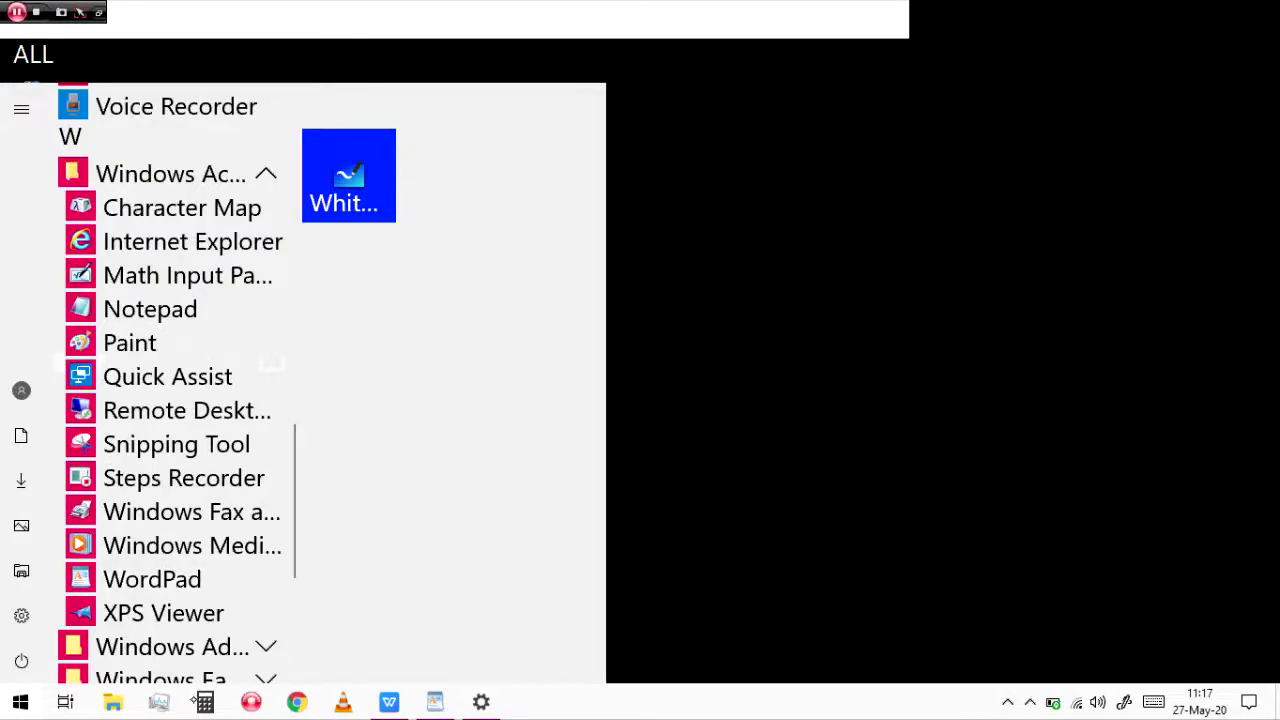
left_click(150, 579)
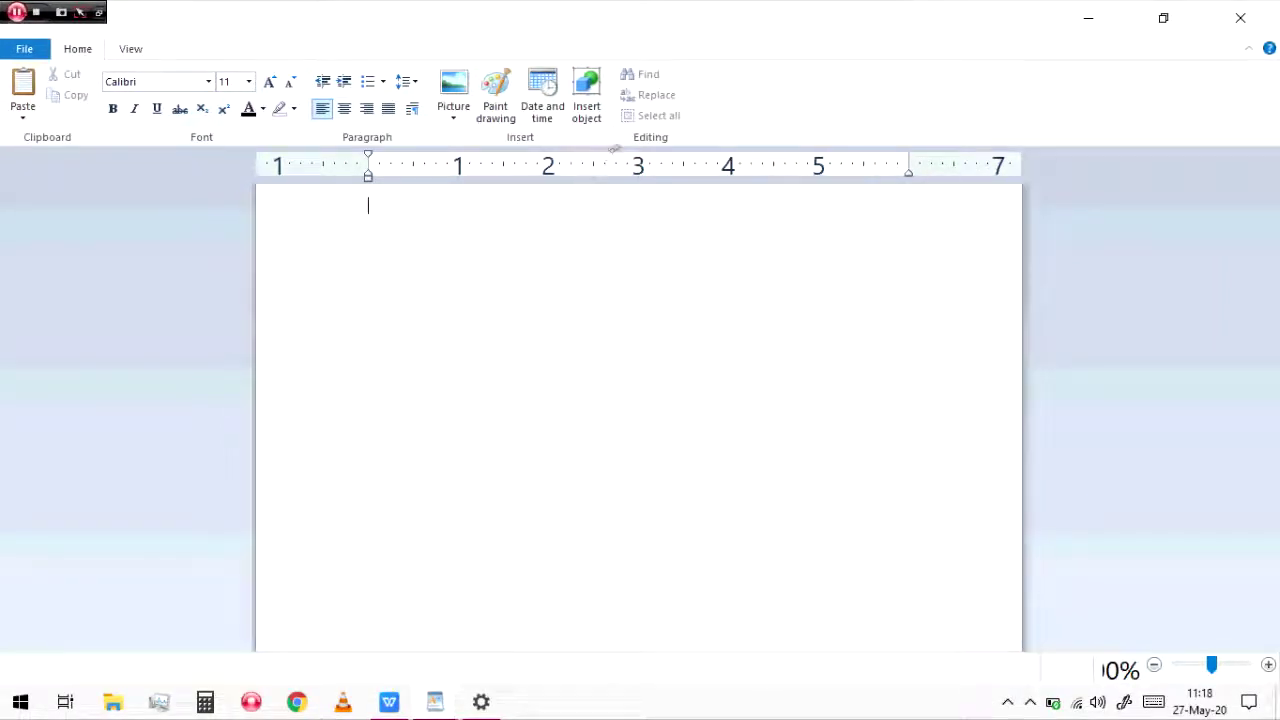
- Examine WordPad's file commands, including the available Save as formats and the Print options, and return to the document
left_click(30, 48)
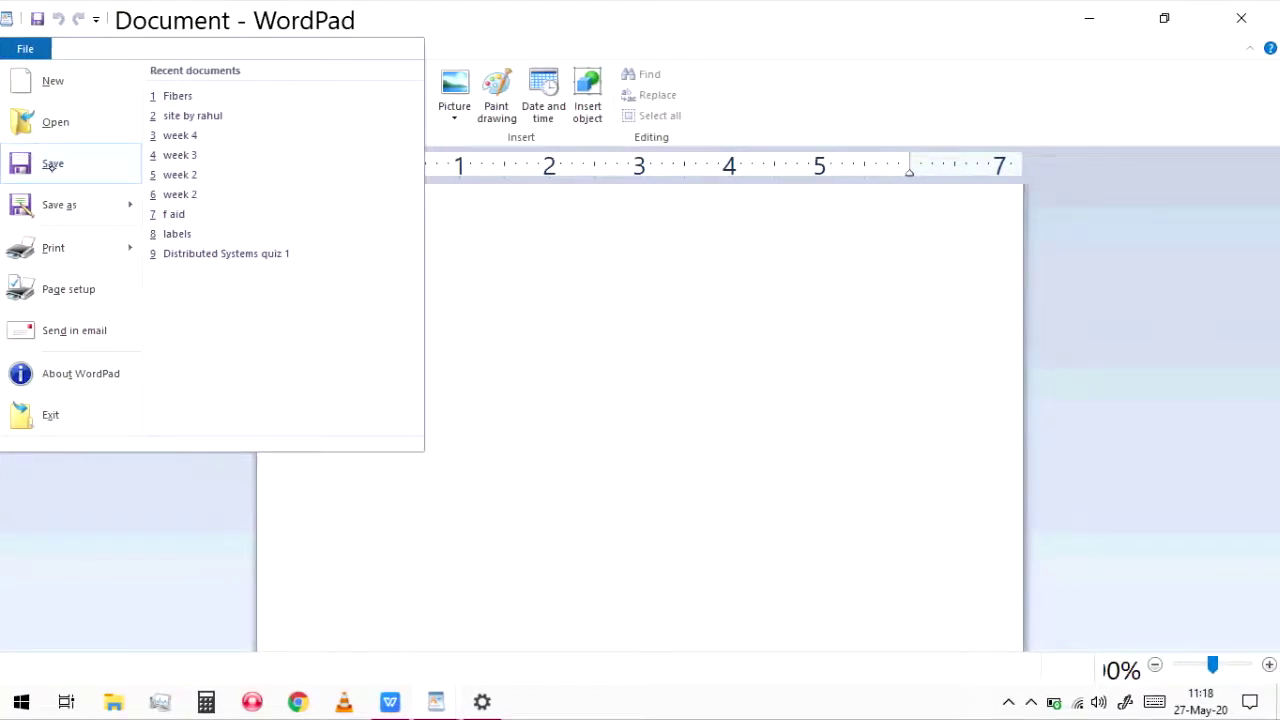
mouse_move(44, 208)
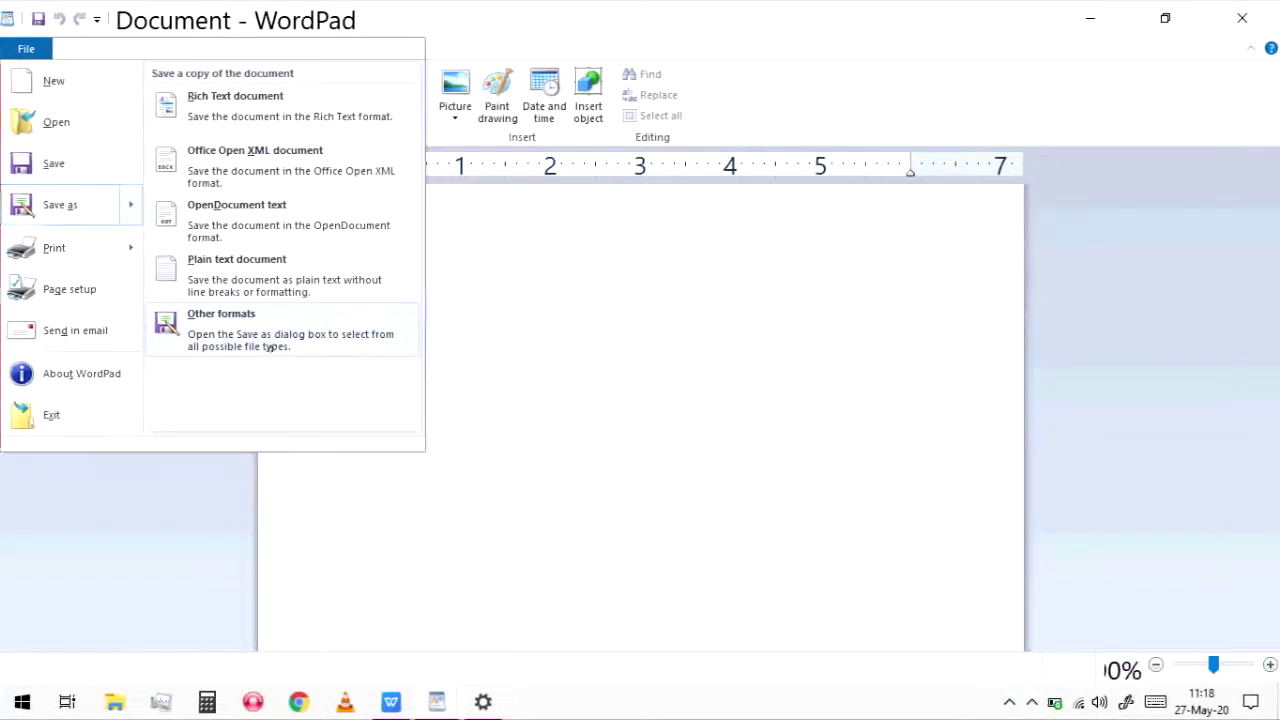
mouse_move(103, 254)
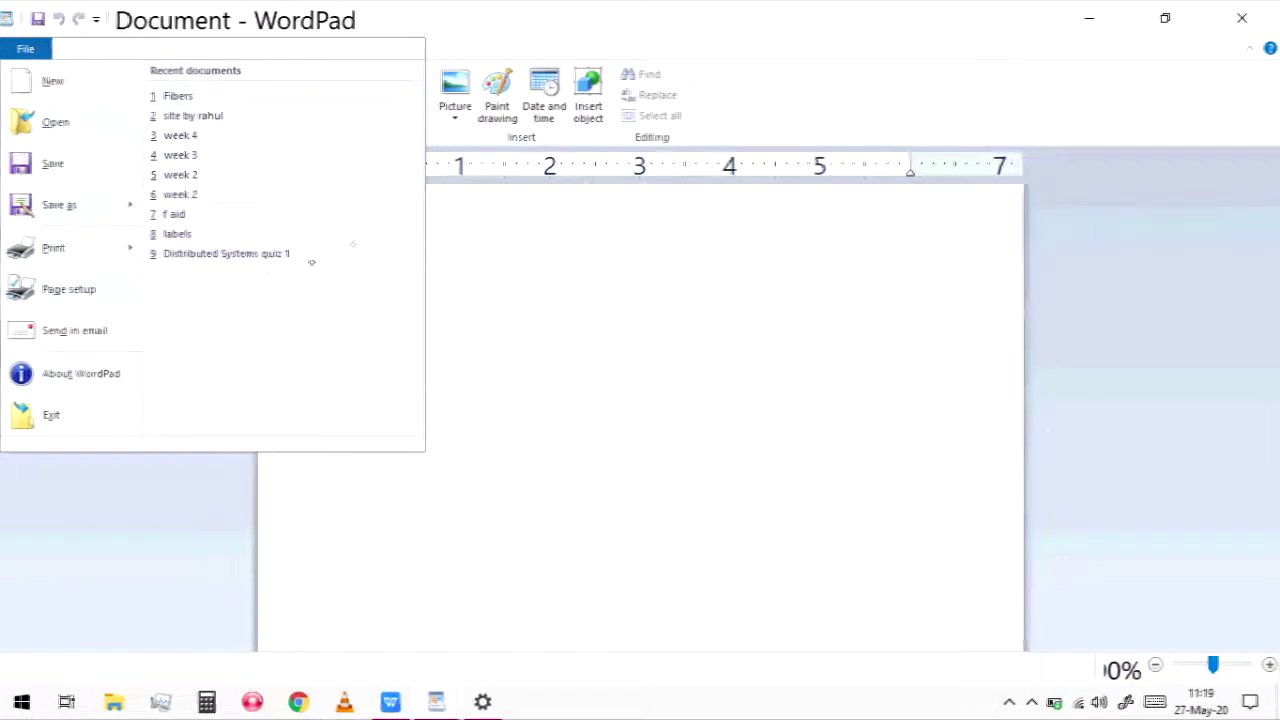
left_click(571, 194)
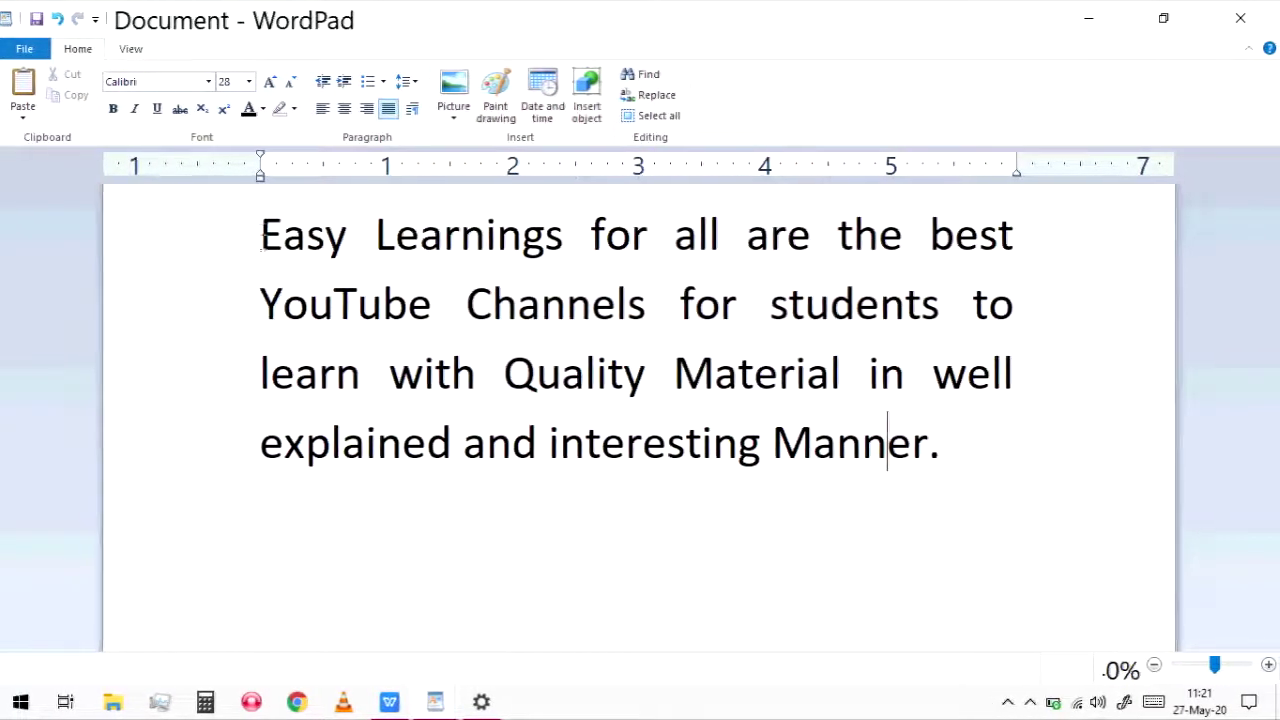
- Change the font of the phrase "Easy Learnings for all" at the paragraph's start to Brush Script MT
left_click_drag(262, 230, 391, 222)
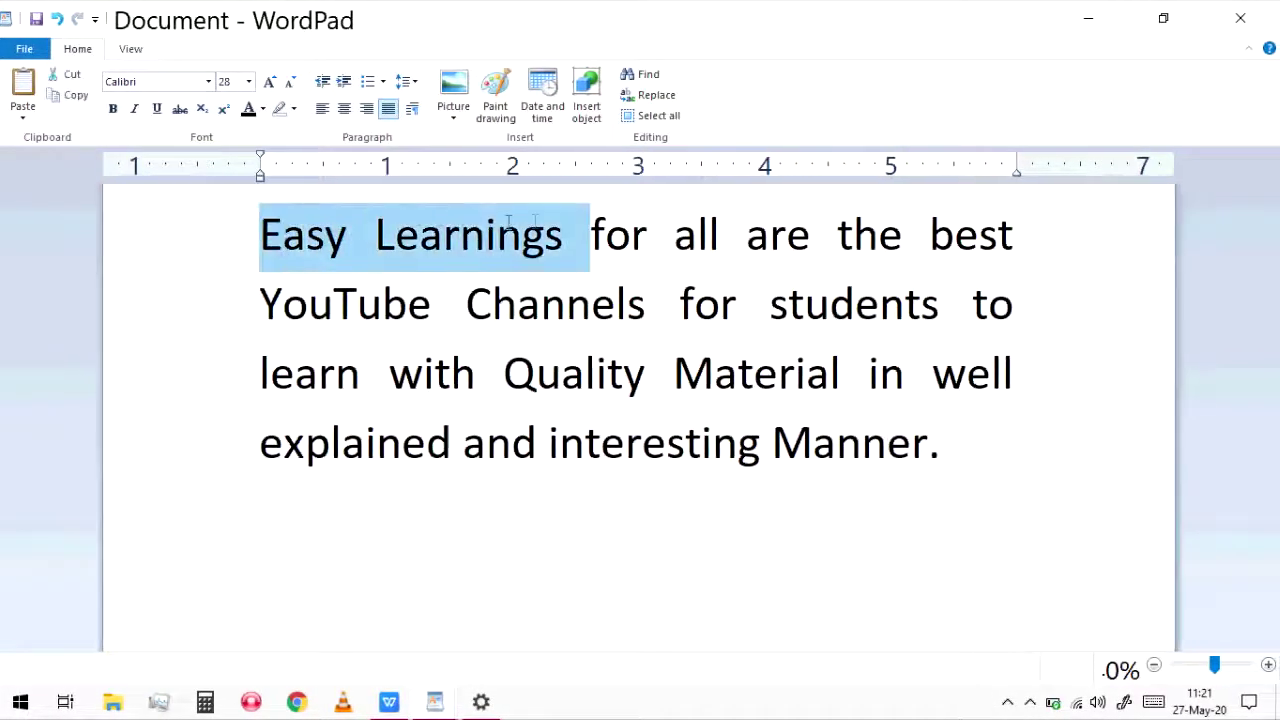
left_click_drag(508, 222, 688, 231)
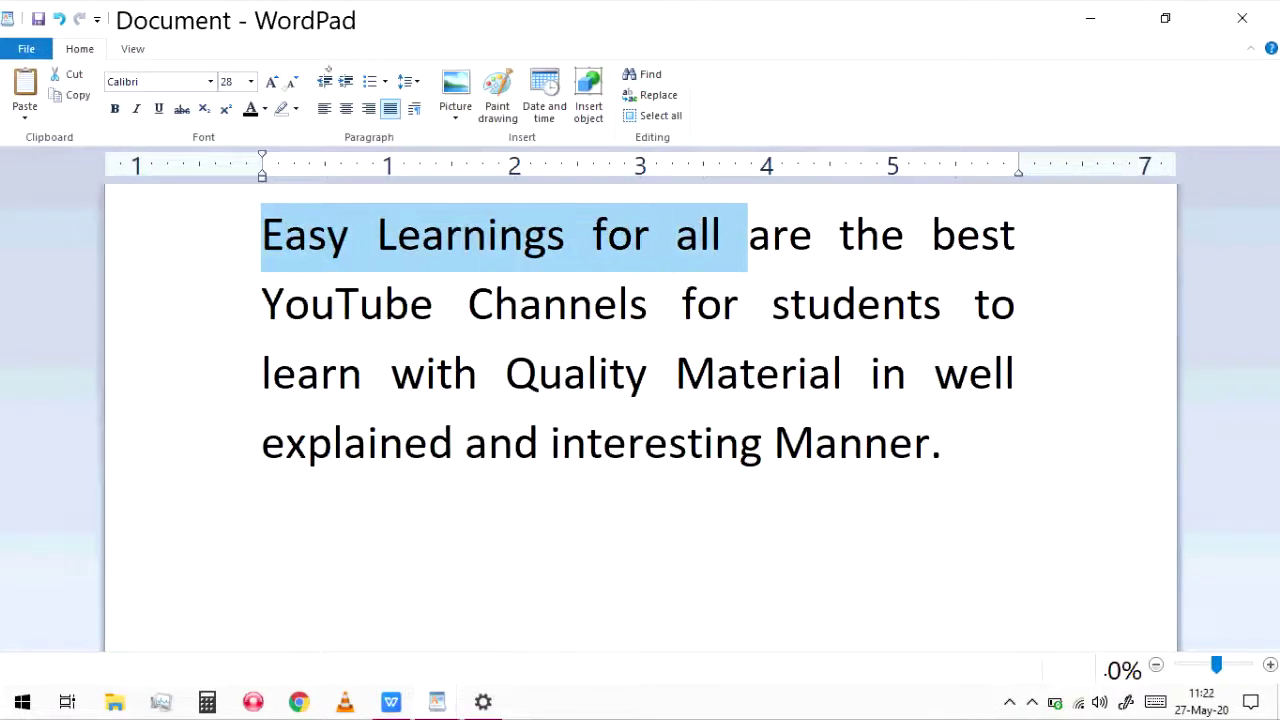
left_click(210, 84)
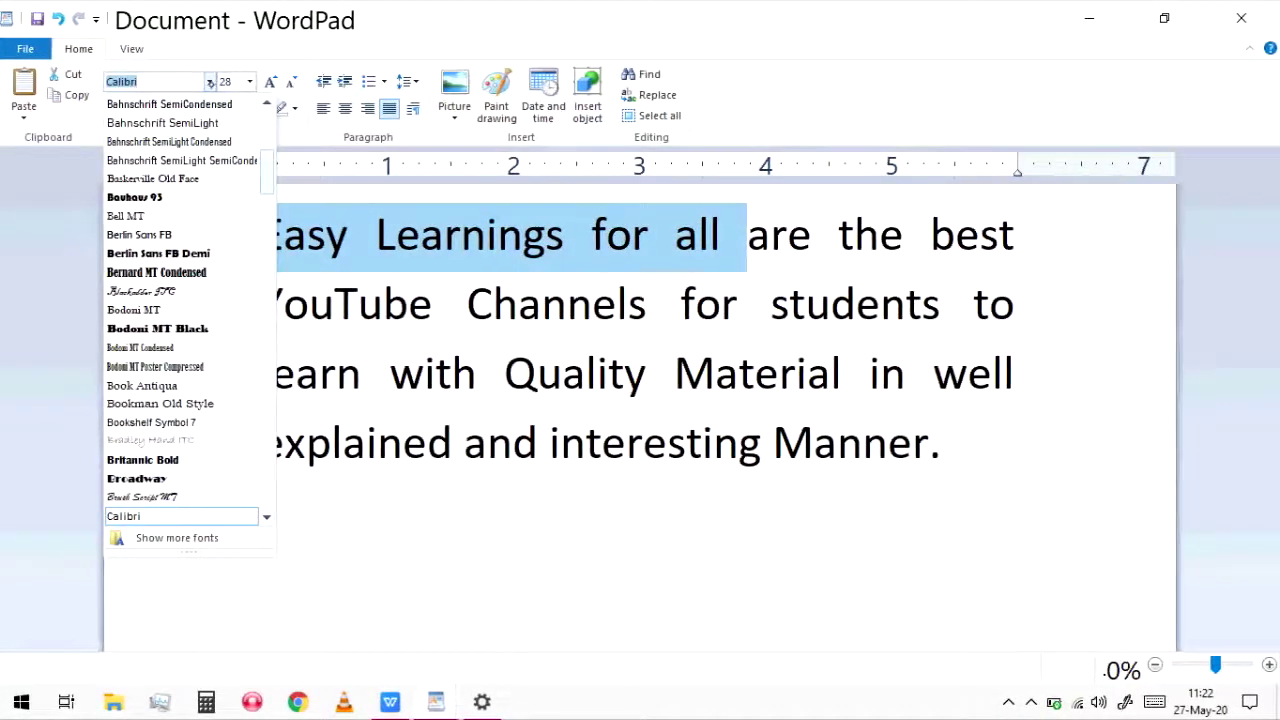
left_click(210, 84)
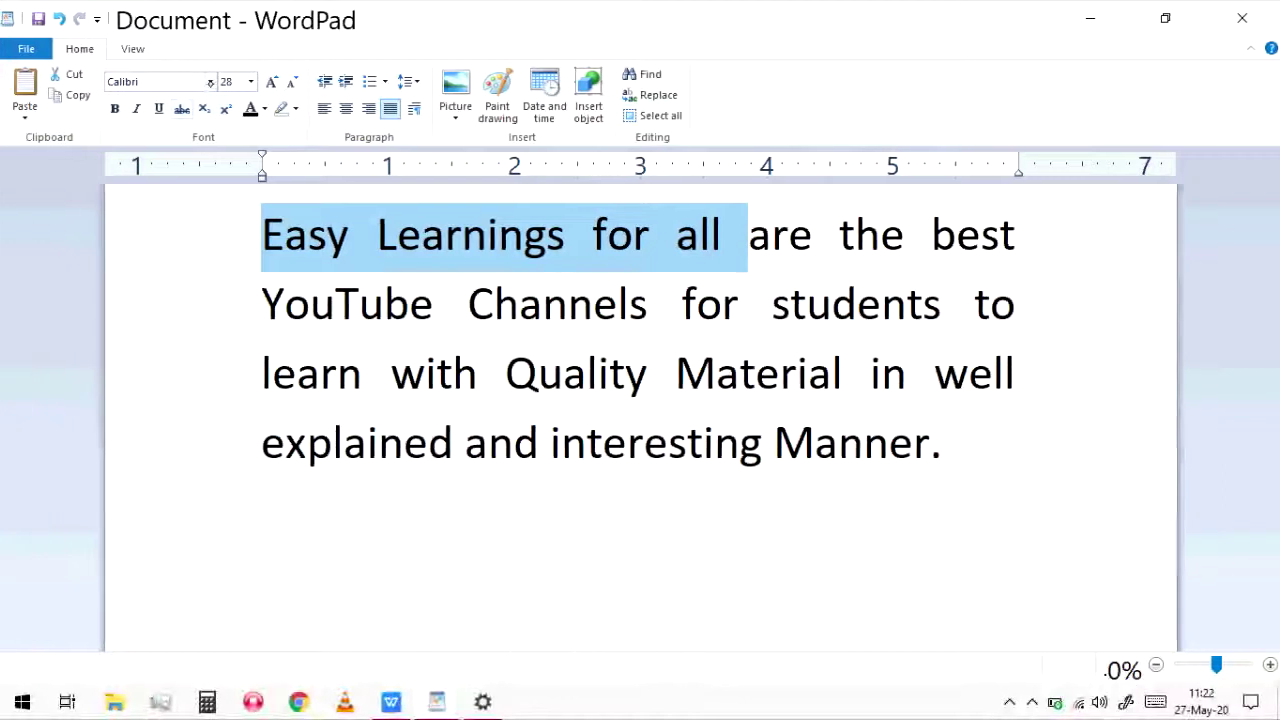
left_click(209, 81)
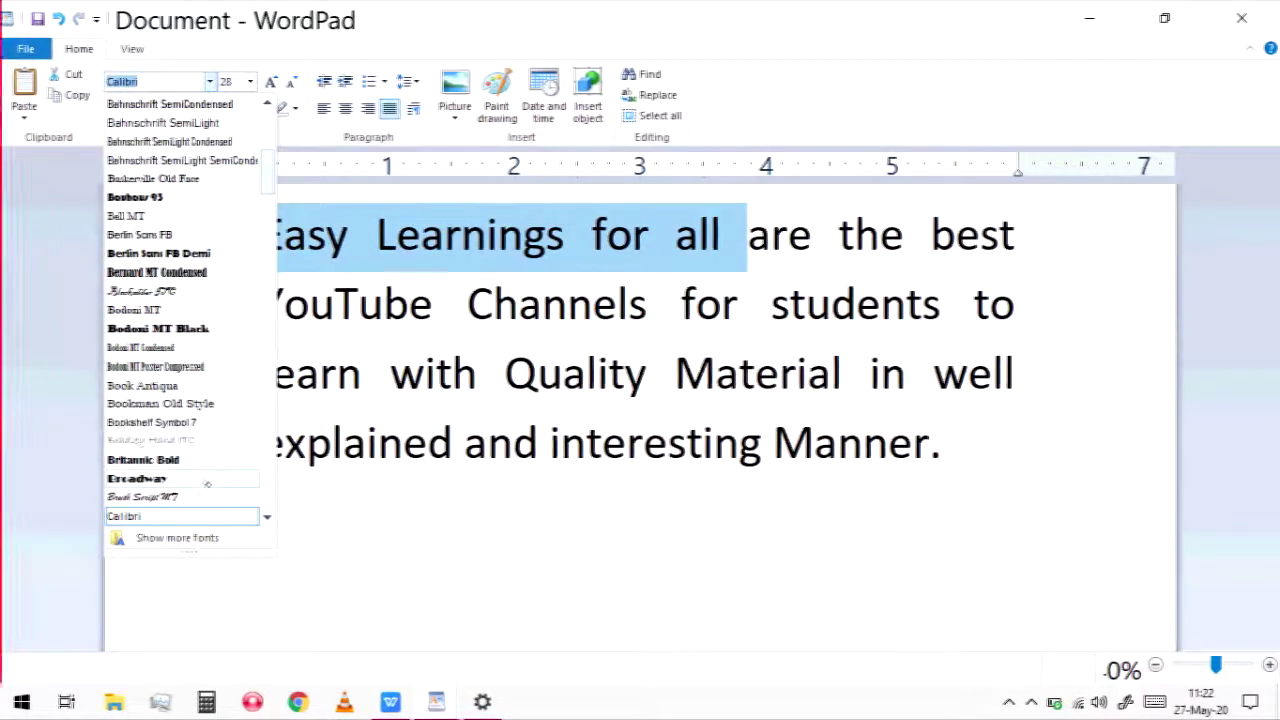
left_click(150, 497)
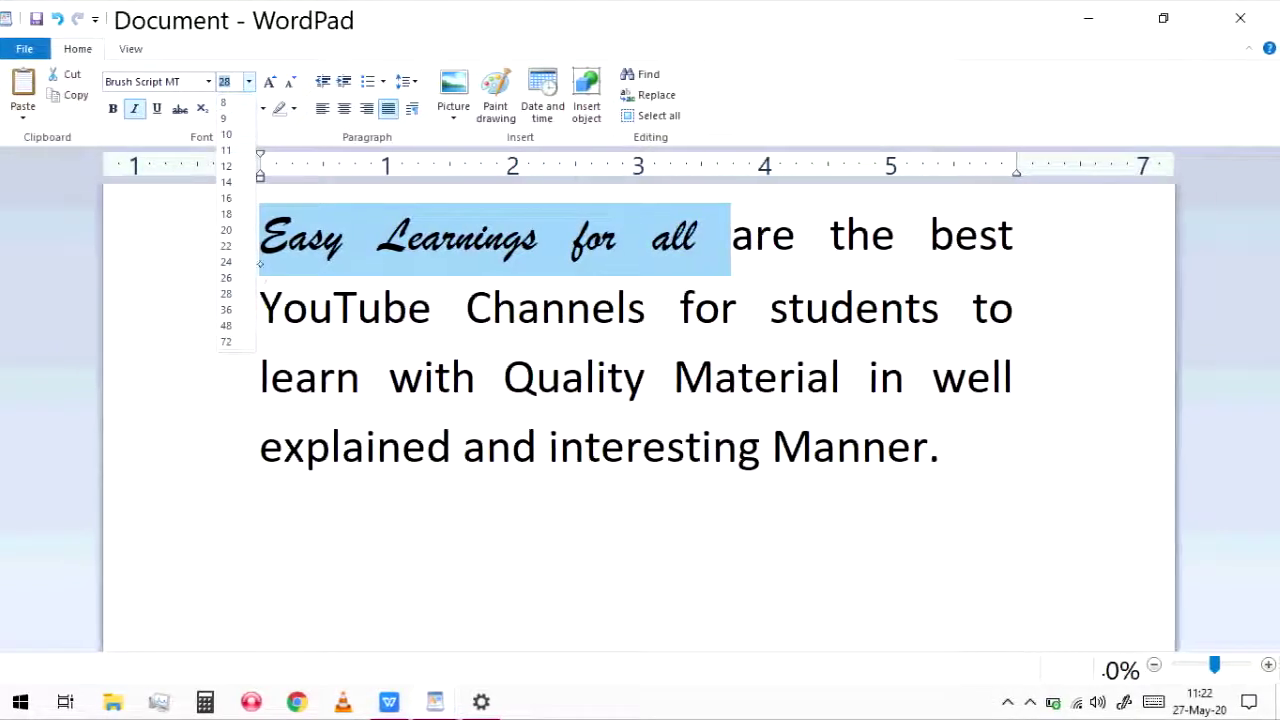
- Try font sizes 48 and 8 on the phrase "Easy Learnings for all"
left_click(228, 326)
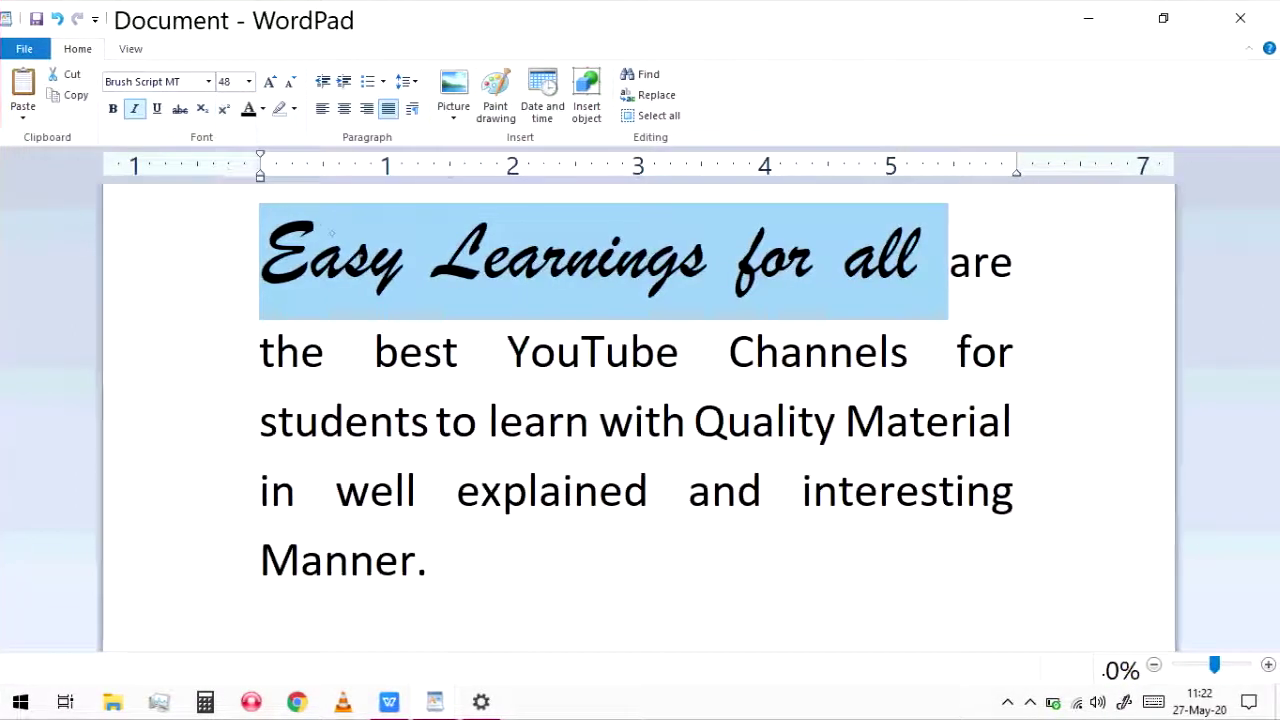
left_click(247, 82)
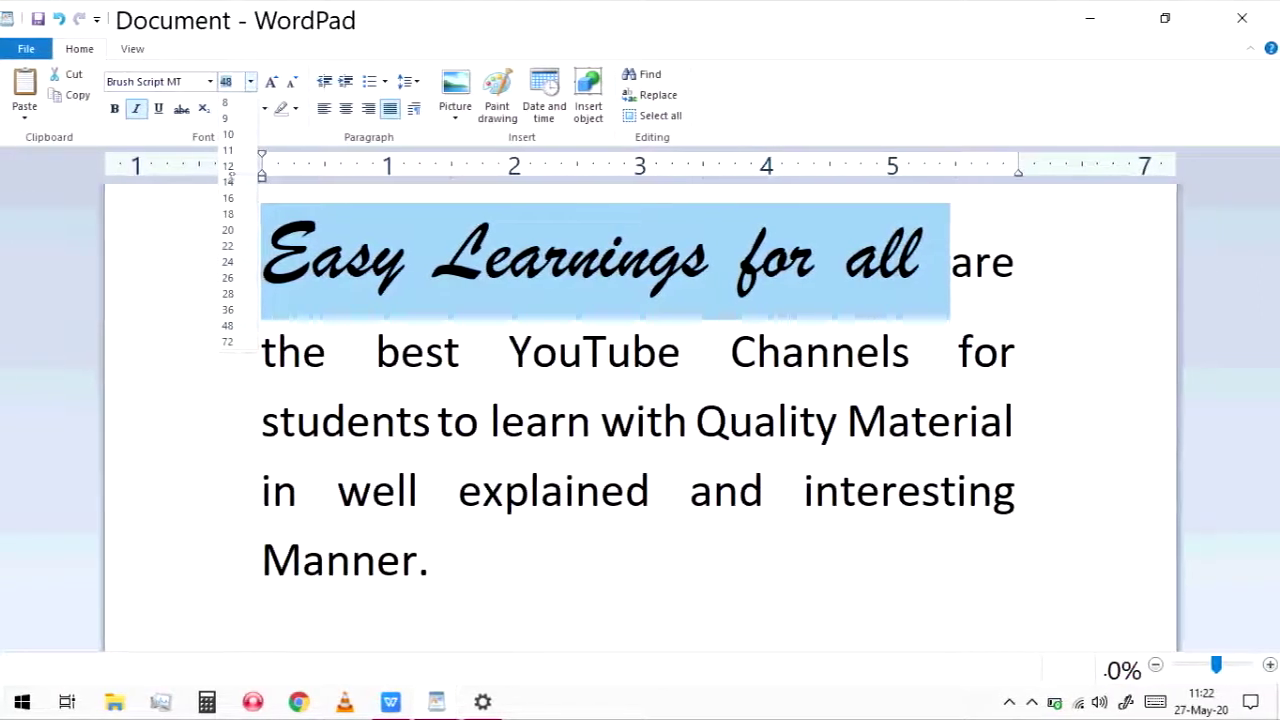
left_click(228, 103)
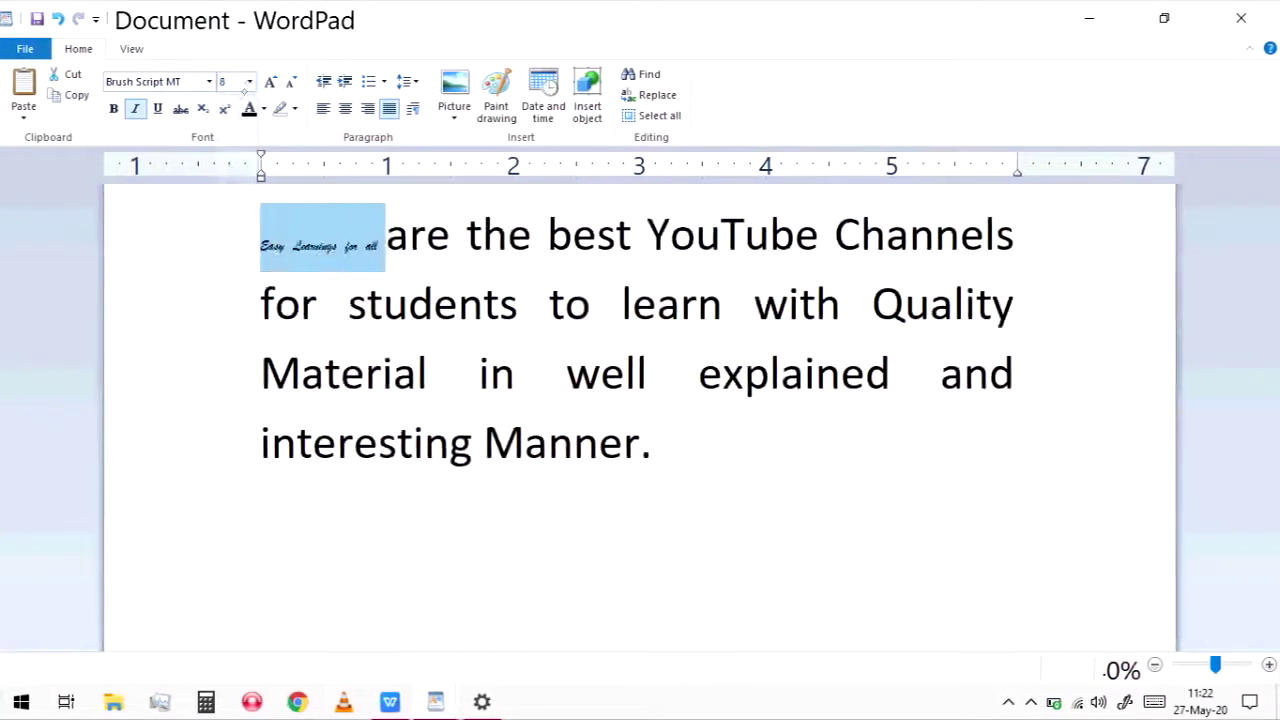
- Set the font size of "Easy Learnings for all" to 30 and grow it to 36
left_click(233, 82)
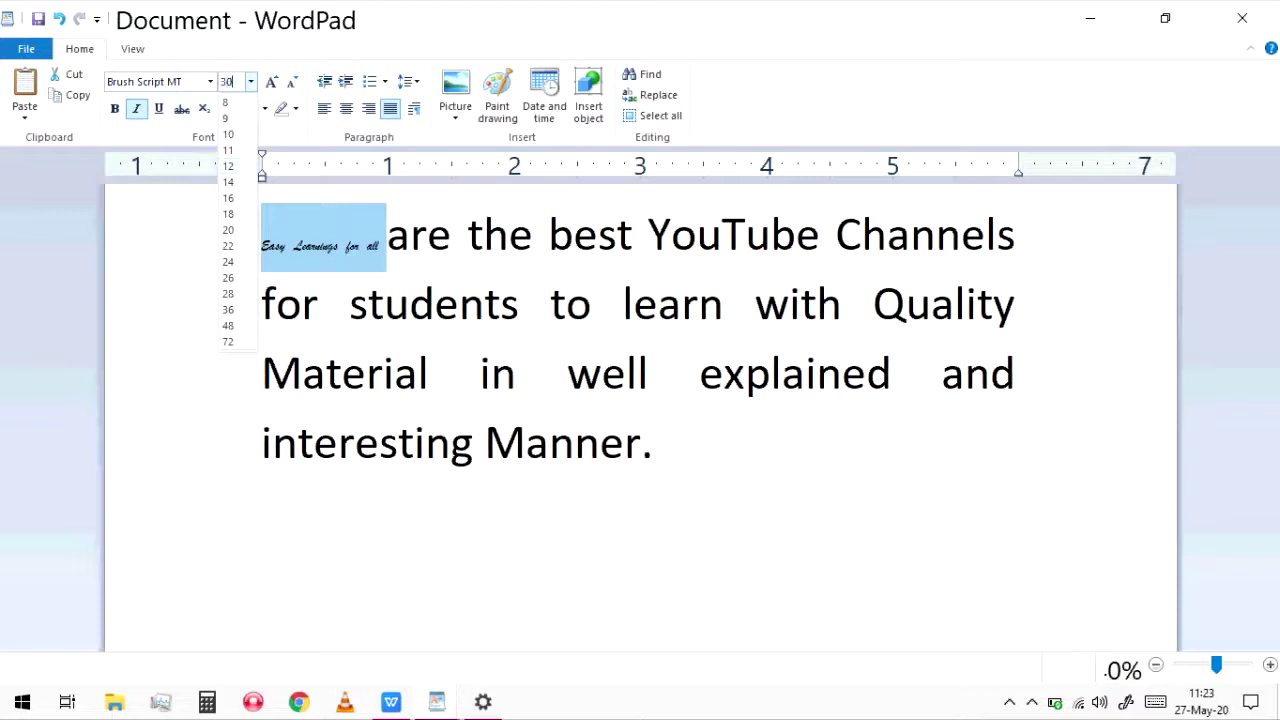
type("30")
key("Return")
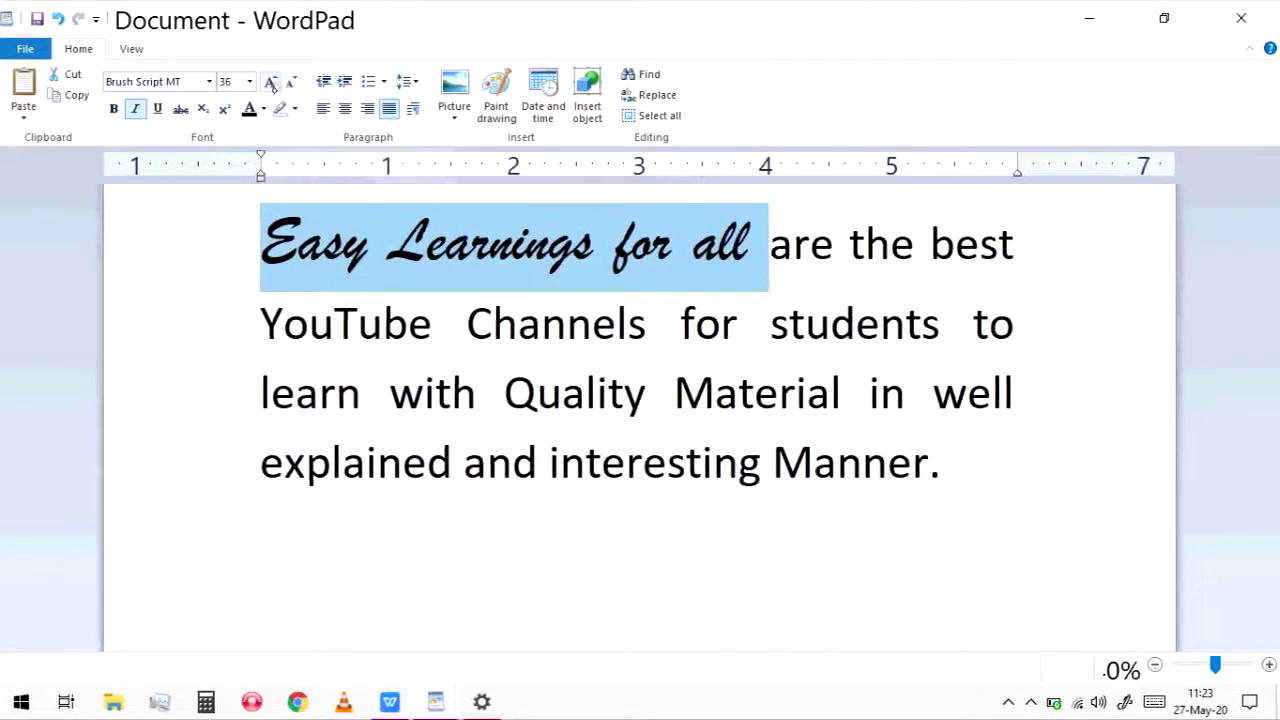
left_click(271, 83)
left_click(271, 83)
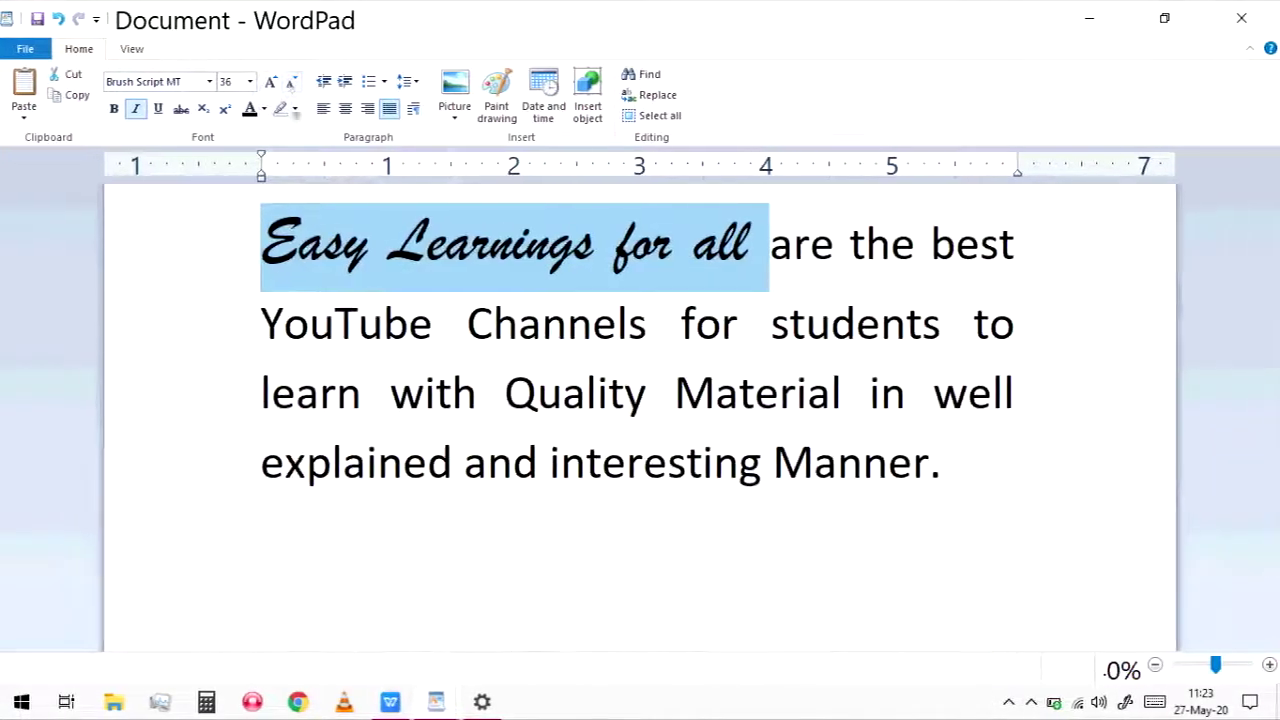
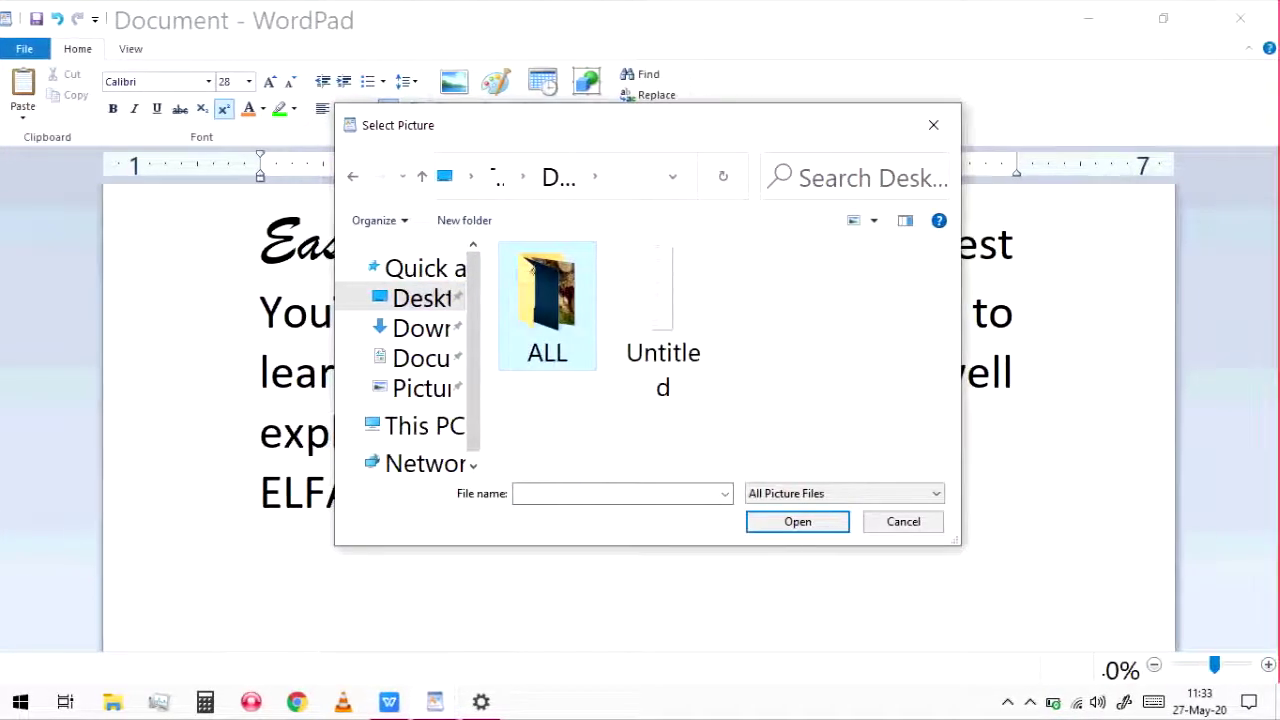
- Insert the round elfa logo picture from the ALL folder on the Desktop into the document
double_click(528, 270)
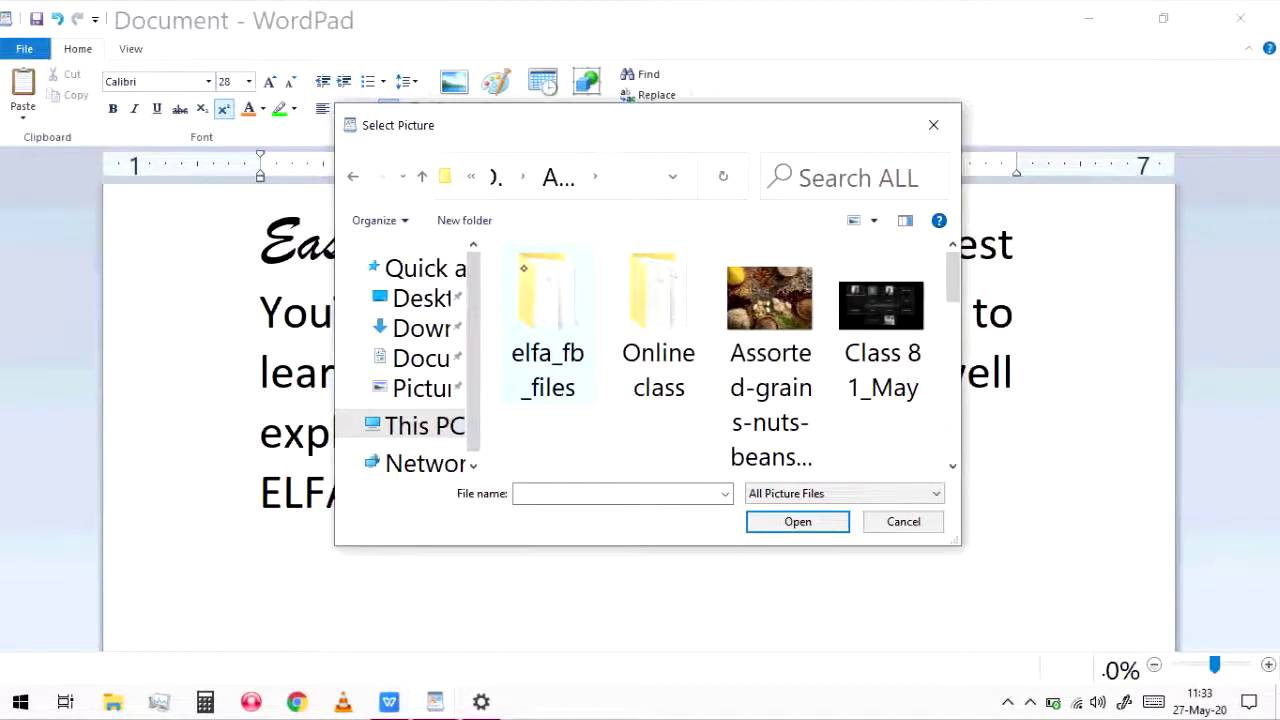
scroll(522, 271, "down", 3)
left_click(884, 288)
double_click(884, 288)
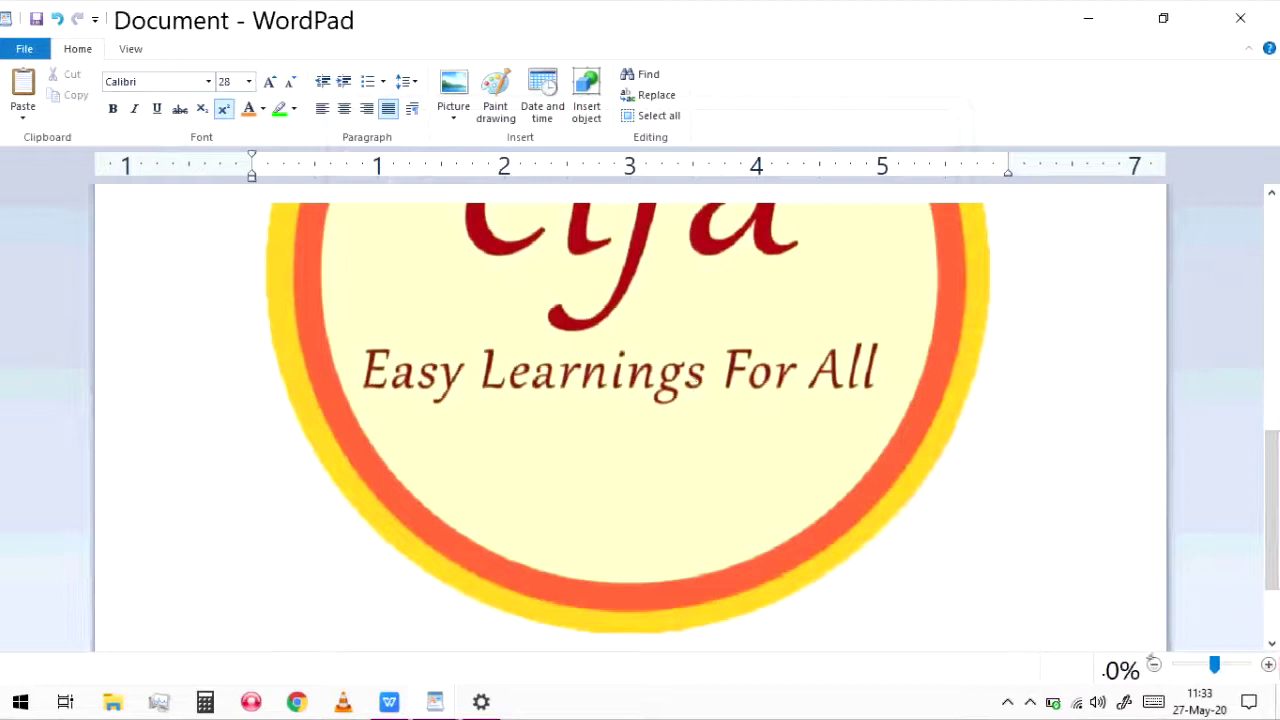
- Shrink the inserted elfa logo proportionally to about 2.3 inches wide and deselect it
scroll(630, 420, "down", 3)
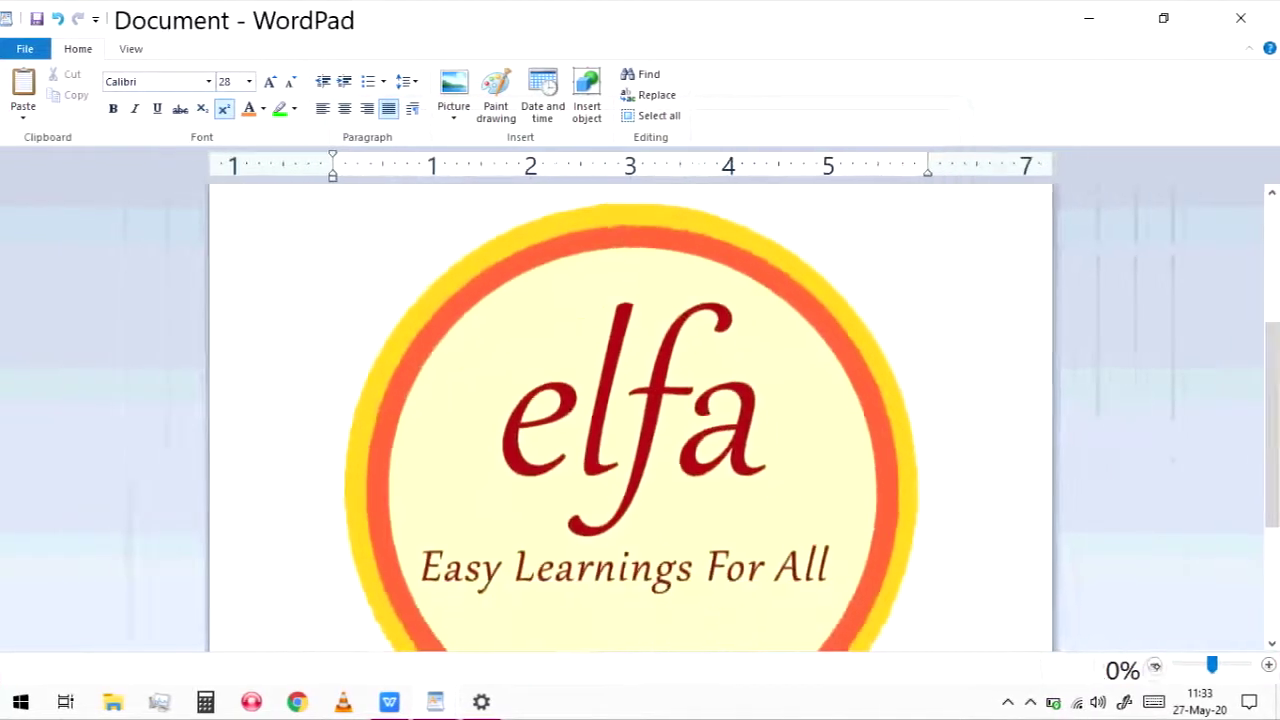
scroll(630, 420, "down", 2)
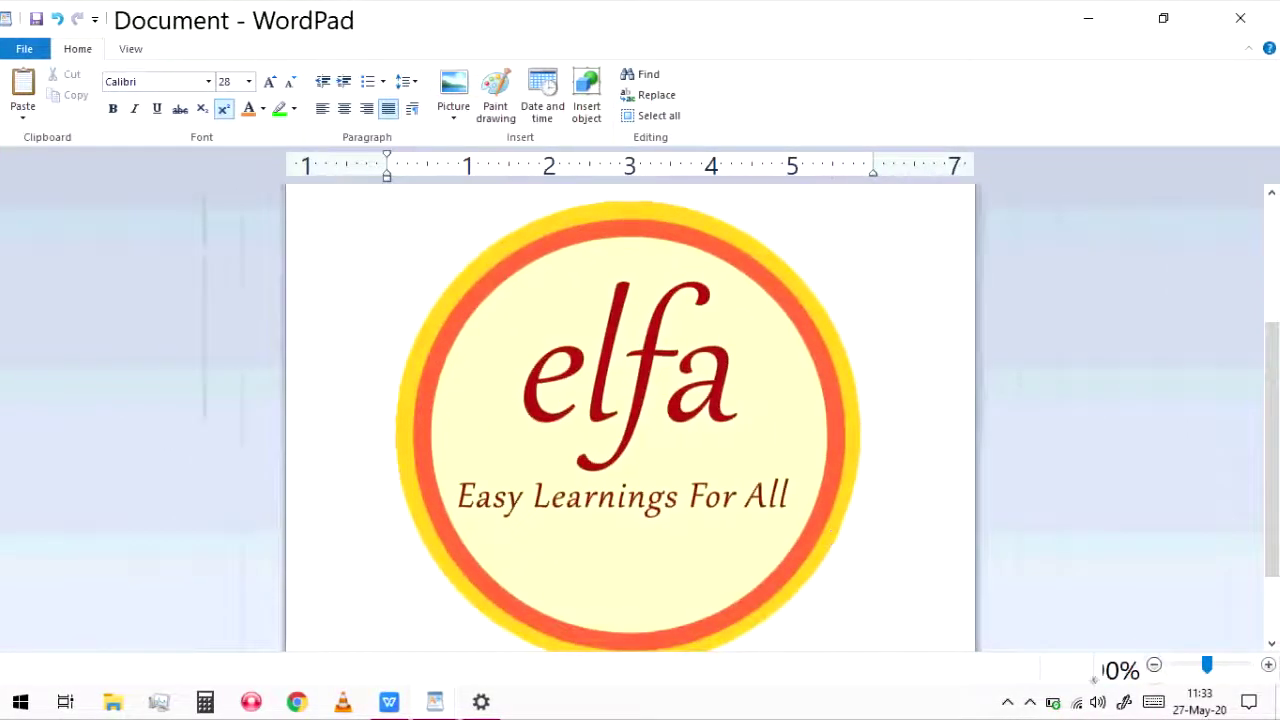
scroll(836, 477, "down", 1)
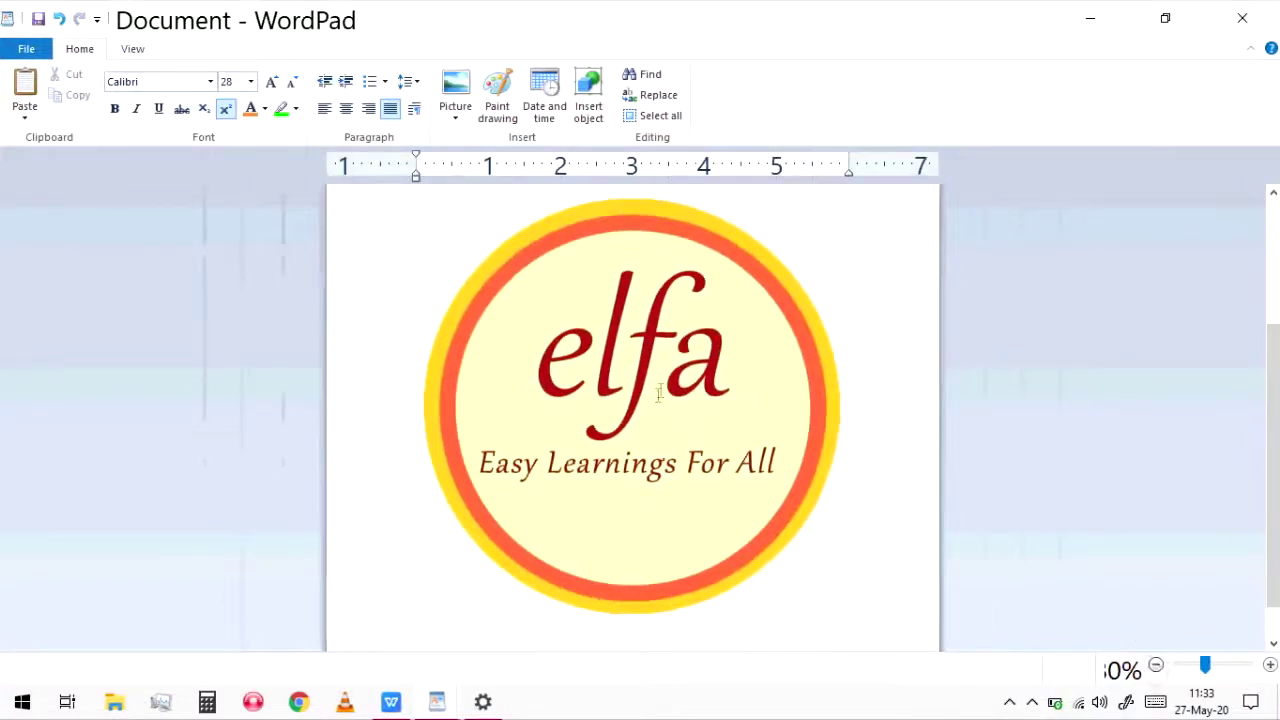
left_click(737, 509)
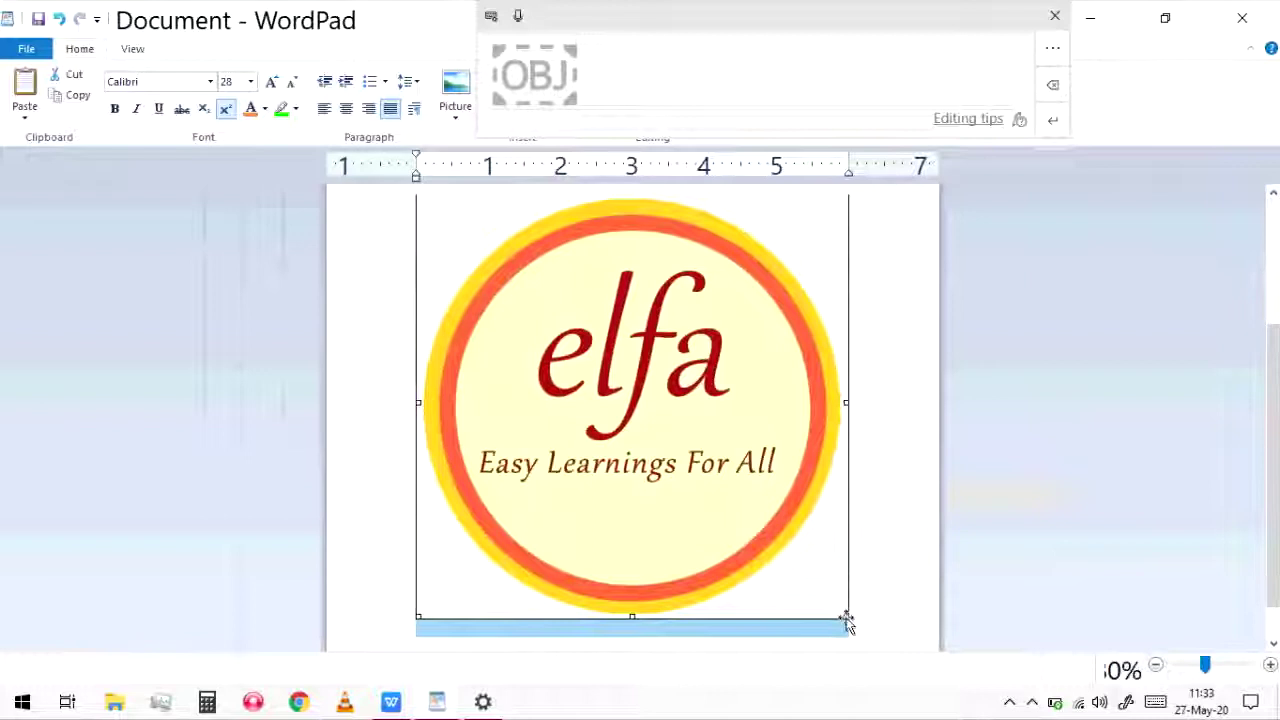
left_click_drag(846, 618, 842, 596)
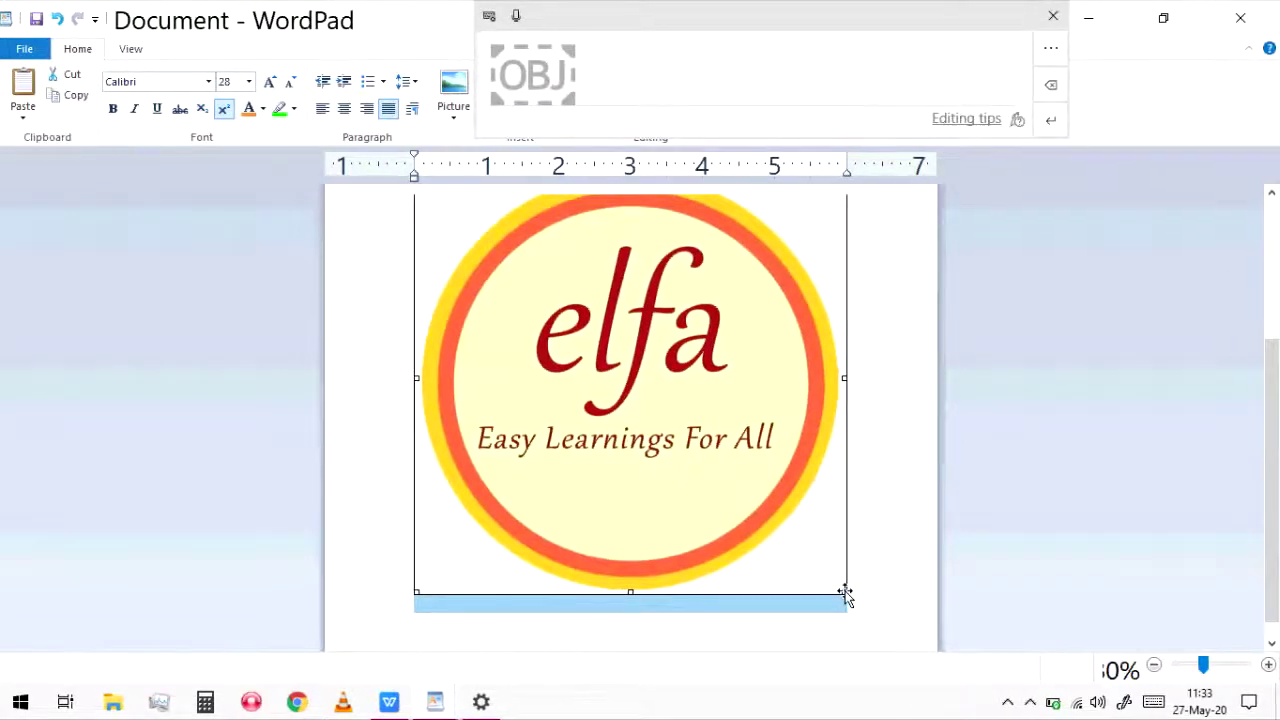
left_click_drag(843, 594, 584, 318)
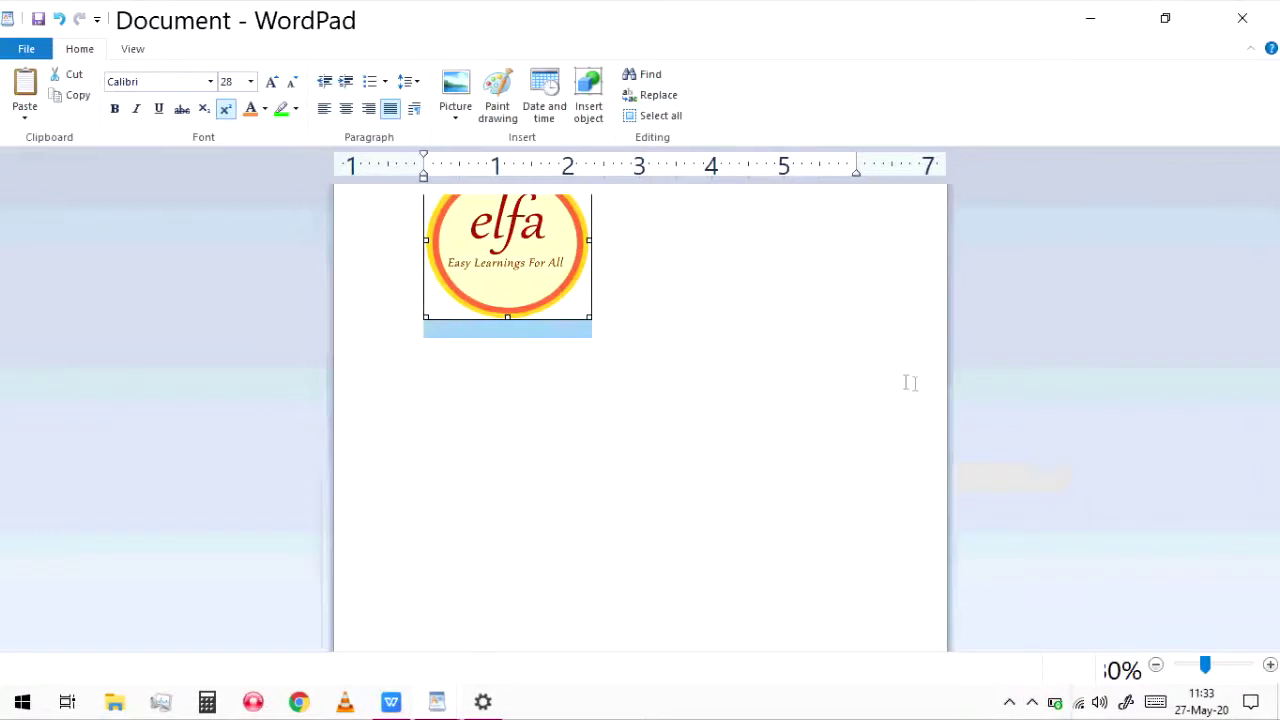
left_click(794, 358)
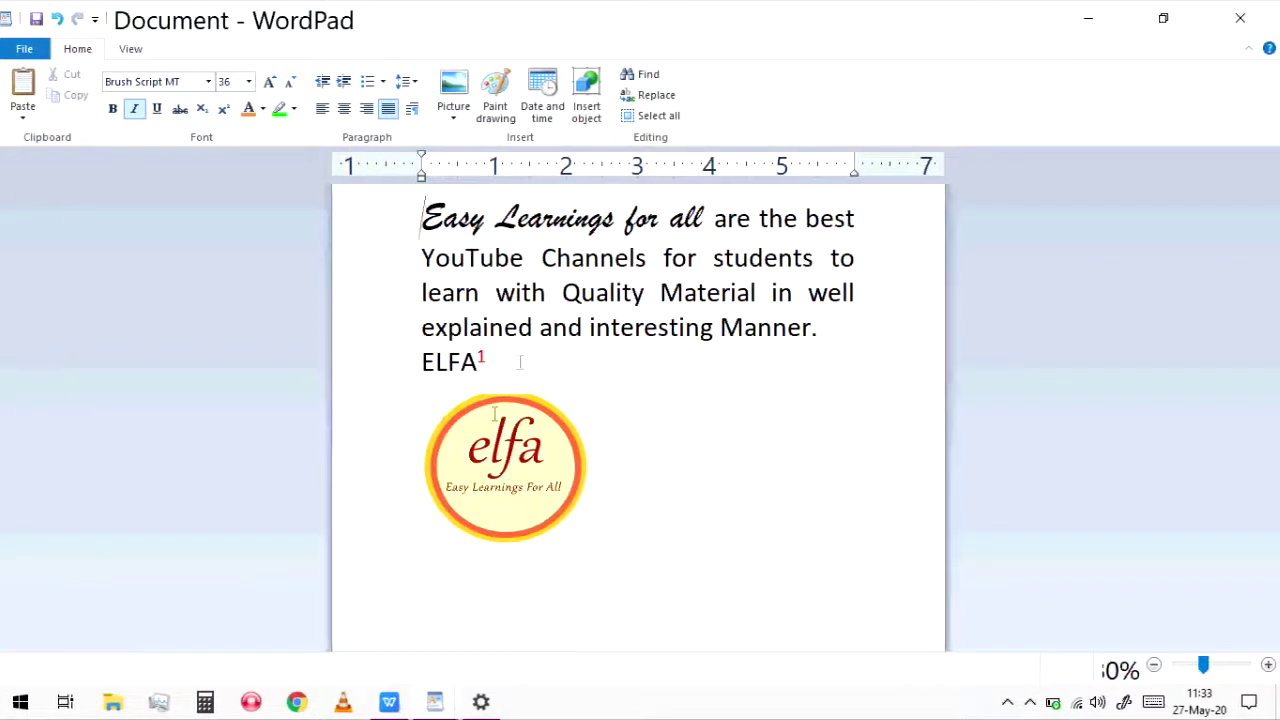
- Replace the elfa logo with an embedded Paint drawing of the handwritten words "elfa" and "Computer", and return to the document
left_click(506, 449)
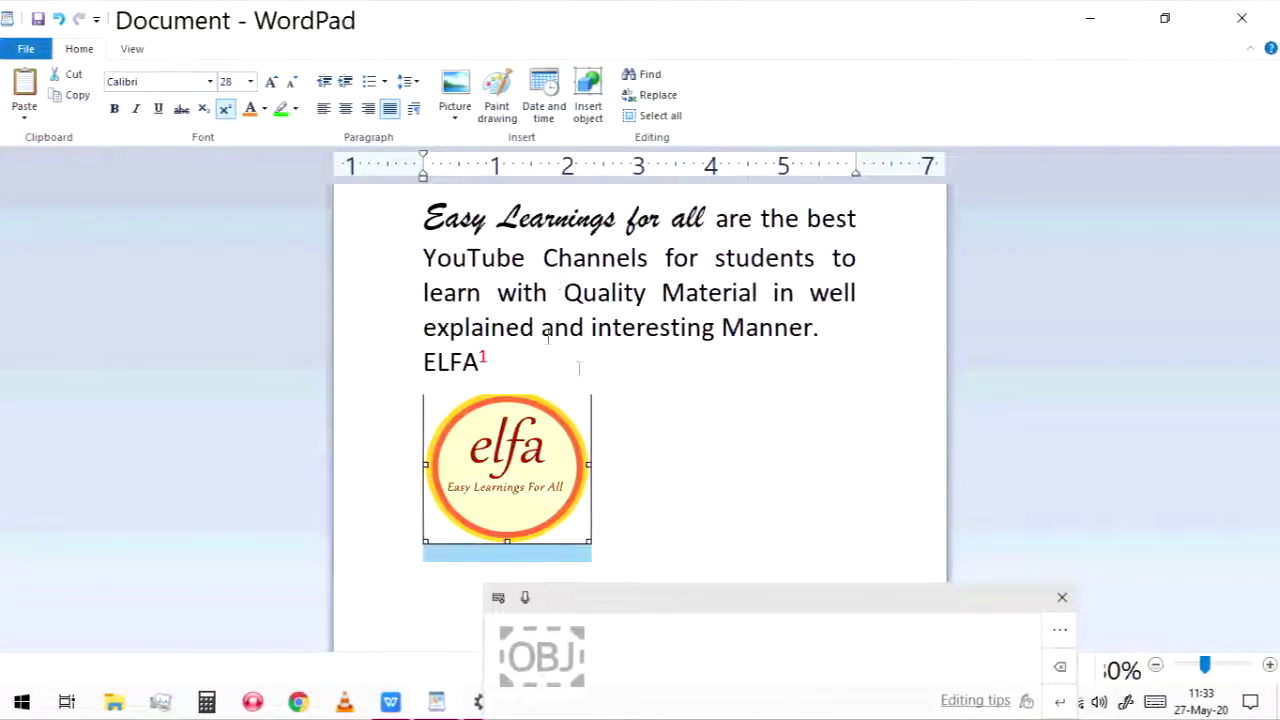
left_click(497, 108)
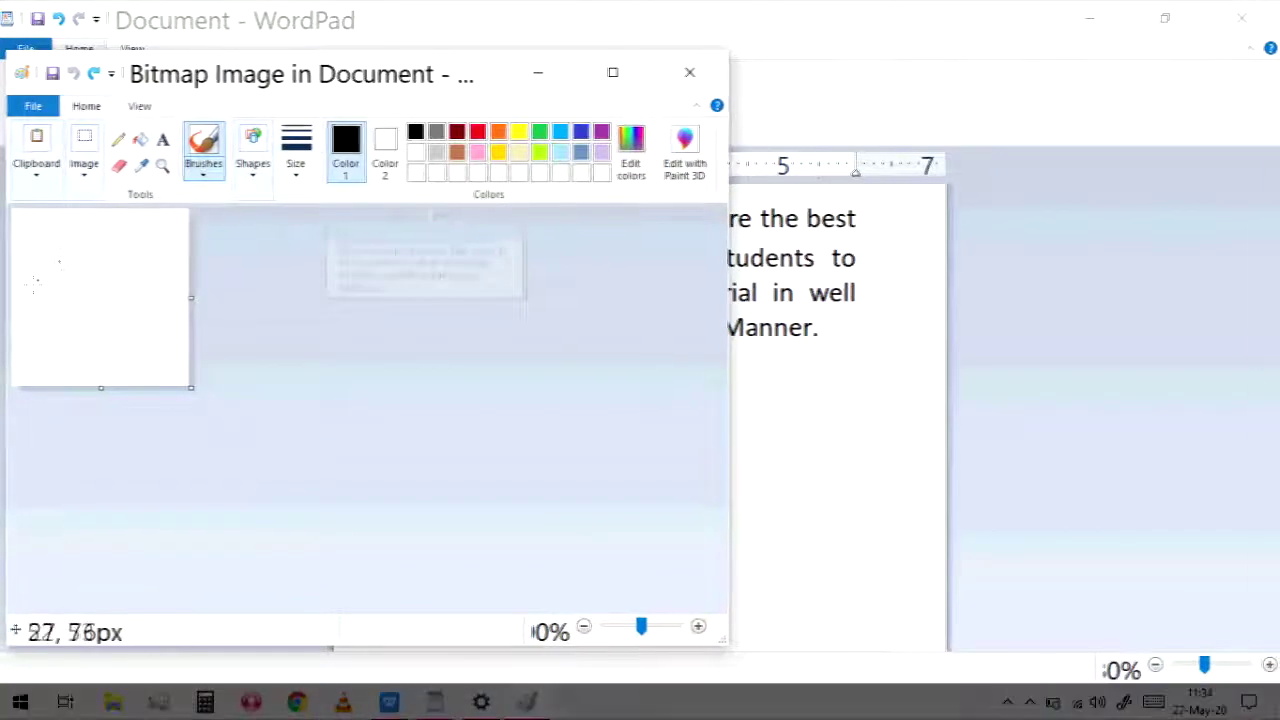
mouse_move(20, 258)
left_mouse_down()
mouse_move(26, 274)
mouse_move(50, 266)
left_mouse_up()
mouse_move(55, 250)
left_mouse_down()
mouse_move(60, 229)
mouse_move(125, 263)
left_mouse_up()
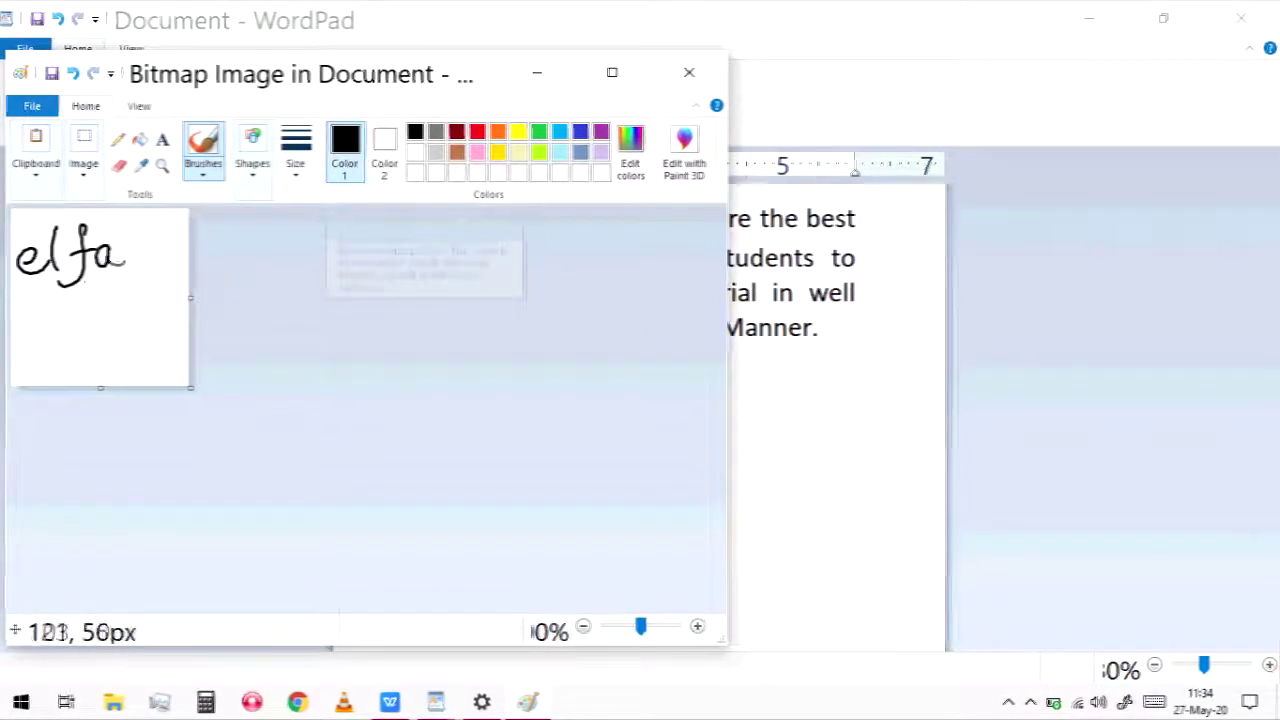
mouse_move(36, 316)
left_mouse_down()
mouse_move(37, 344)
mouse_move(131, 338)
left_mouse_up()
mouse_move(122, 318)
left_mouse_down()
mouse_move(152, 334)
mouse_move(176, 312)
left_mouse_up()
left_click(688, 72)
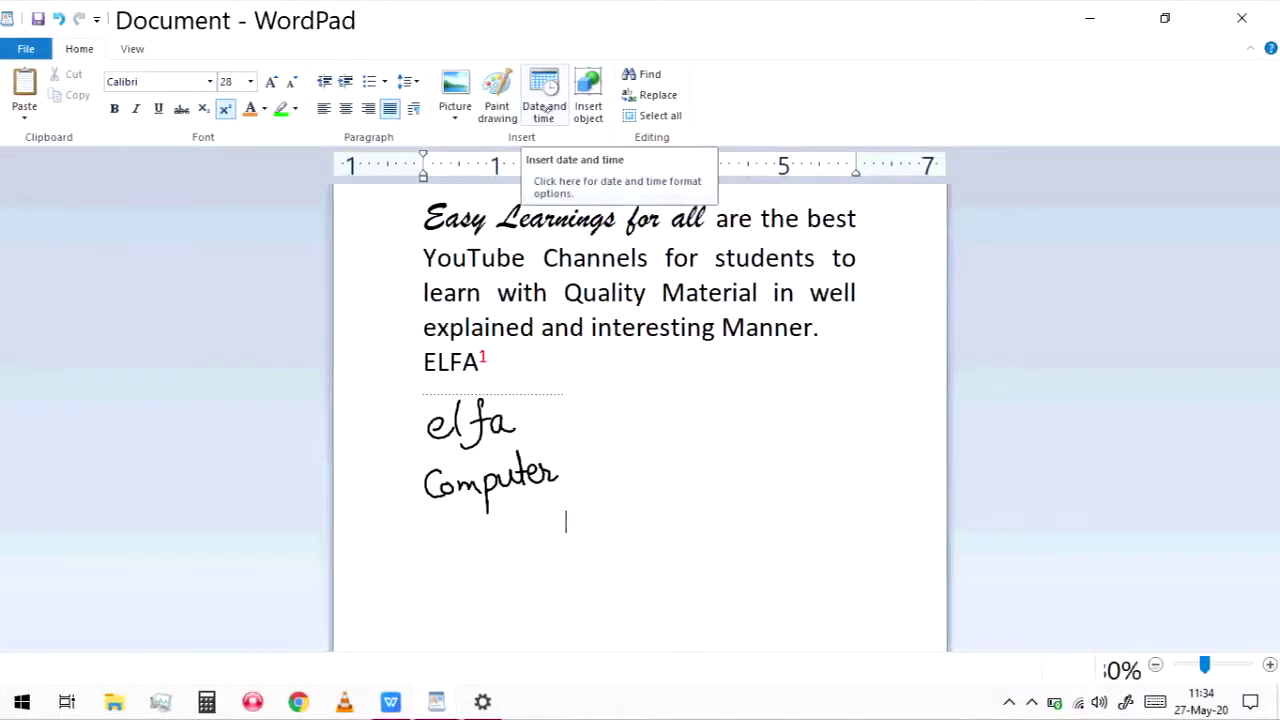
- Insert the current date after the Paint drawing in the format "Wednesday, May 27, 2020"
left_click(548, 90)
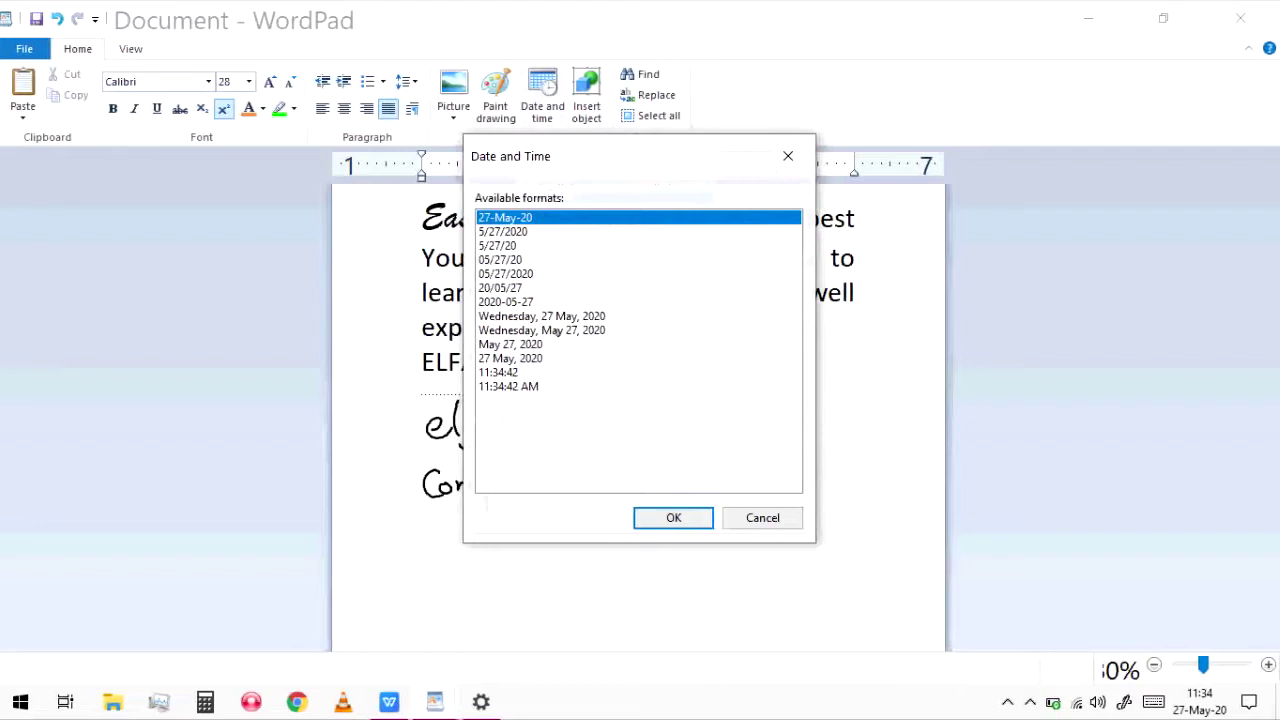
left_click(540, 330)
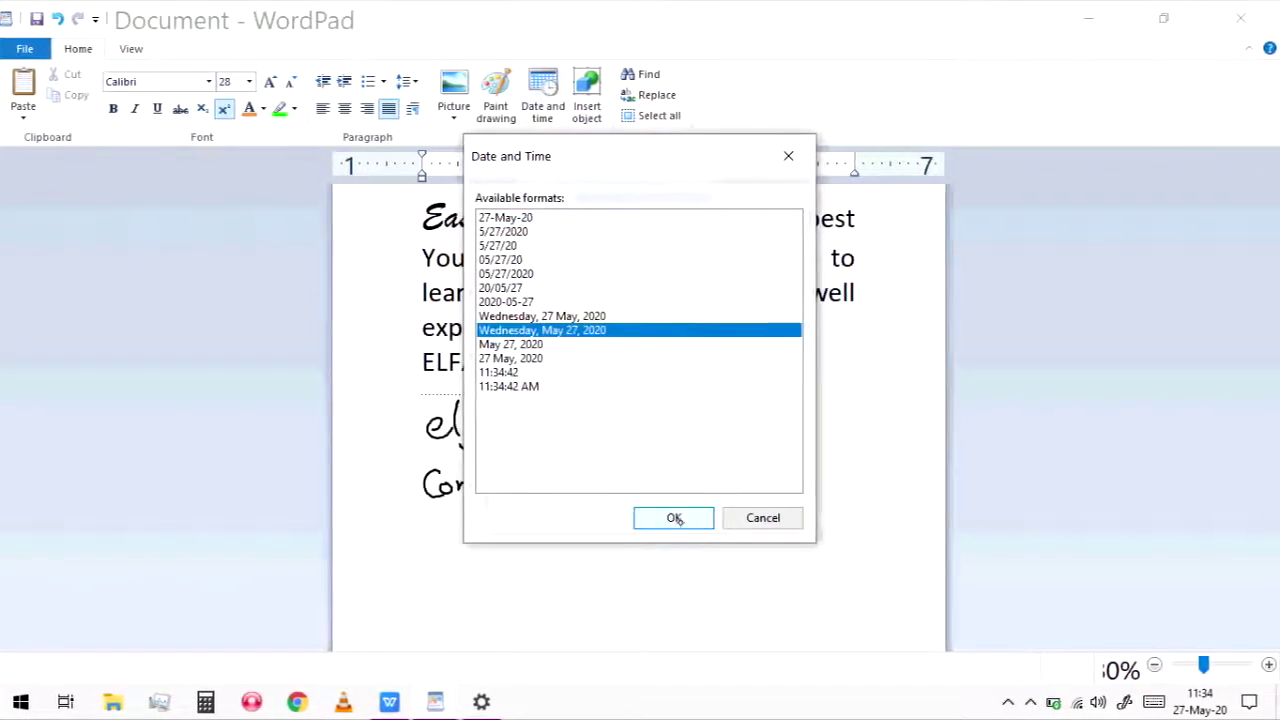
left_click(673, 517)
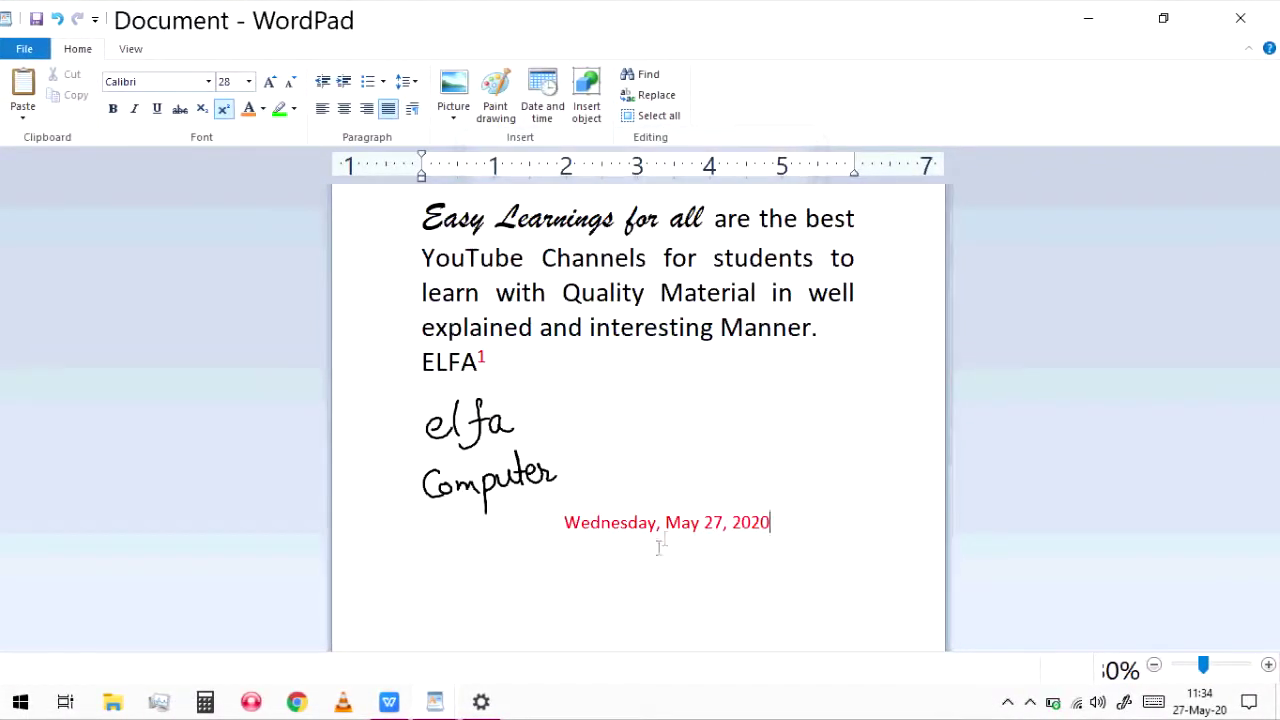
double_click(629, 530)
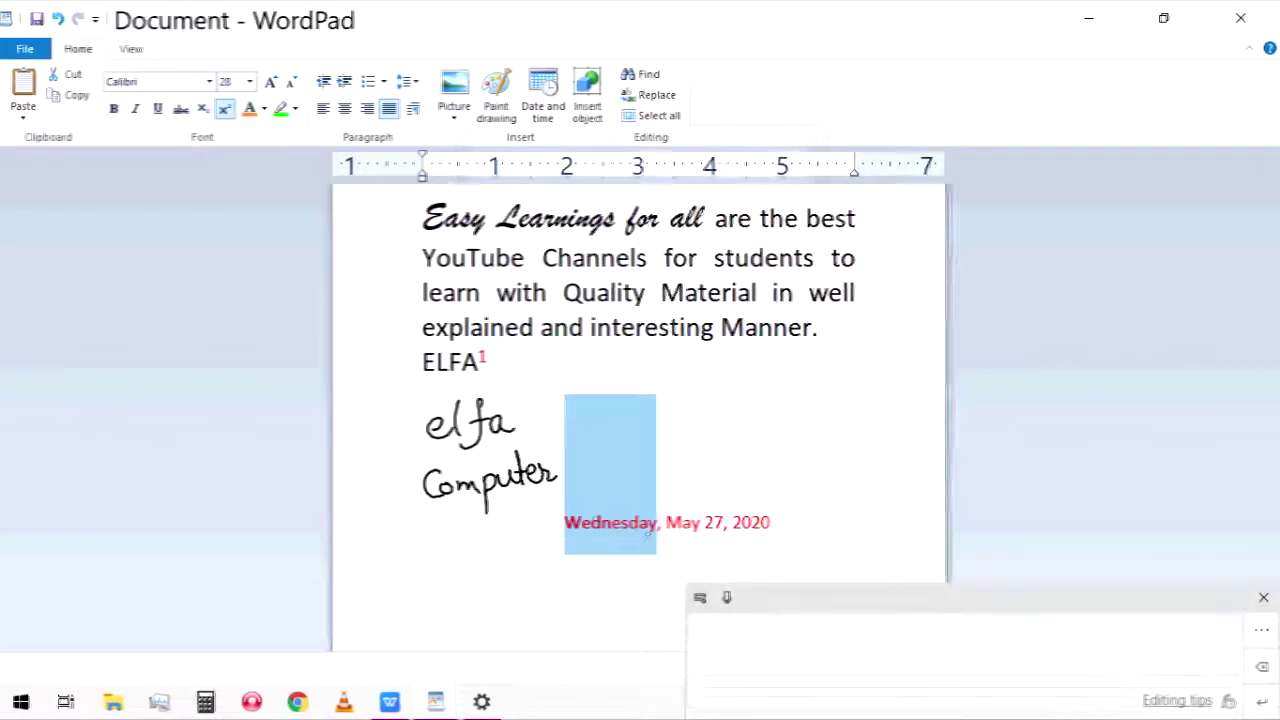
left_click_drag(550, 505, 618, 522)
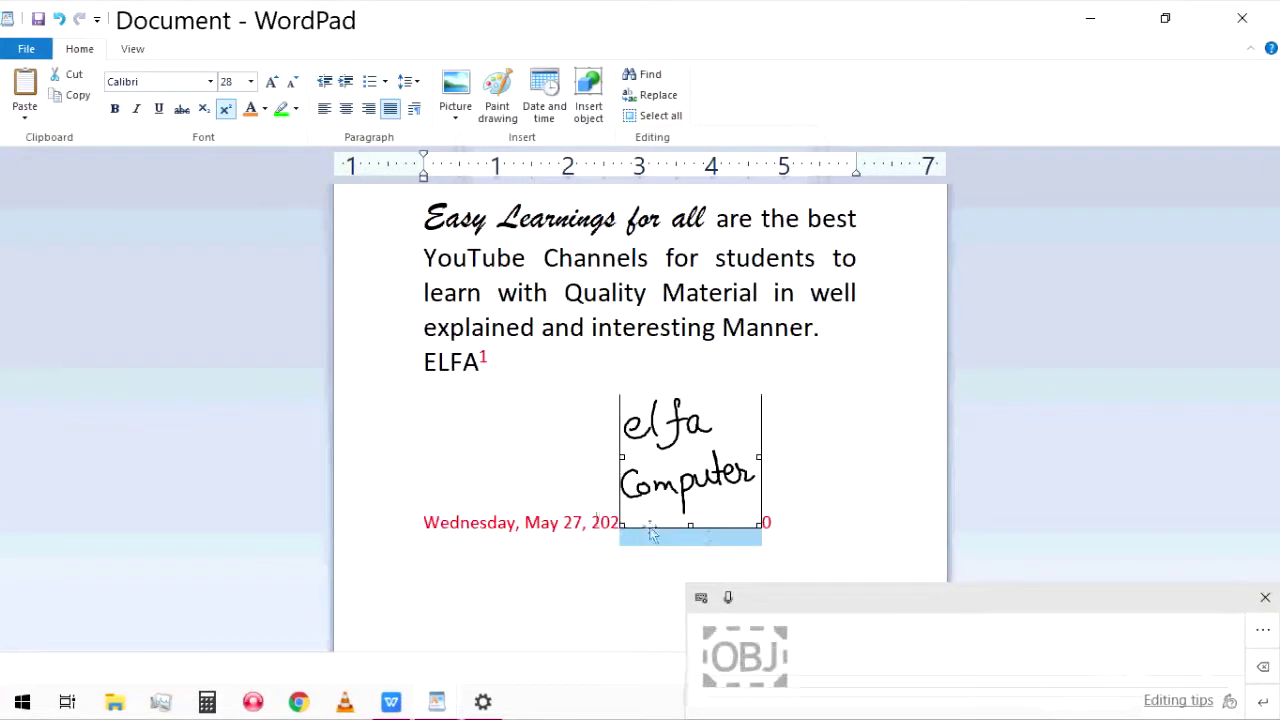
key("ctrl+z")
- Format the inserted date in Bernard MT Condensed at size 48 and put it on its own line below the drawing
left_click_drag(772, 522, 566, 520)
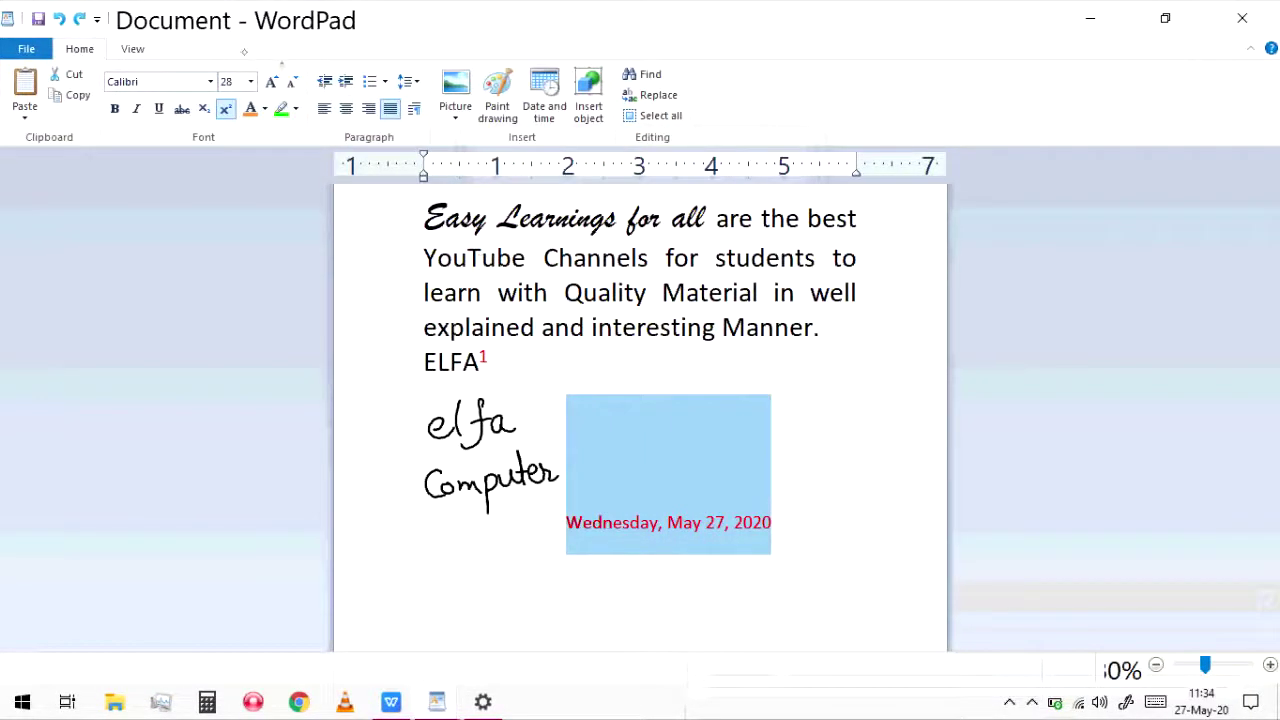
left_click(209, 81)
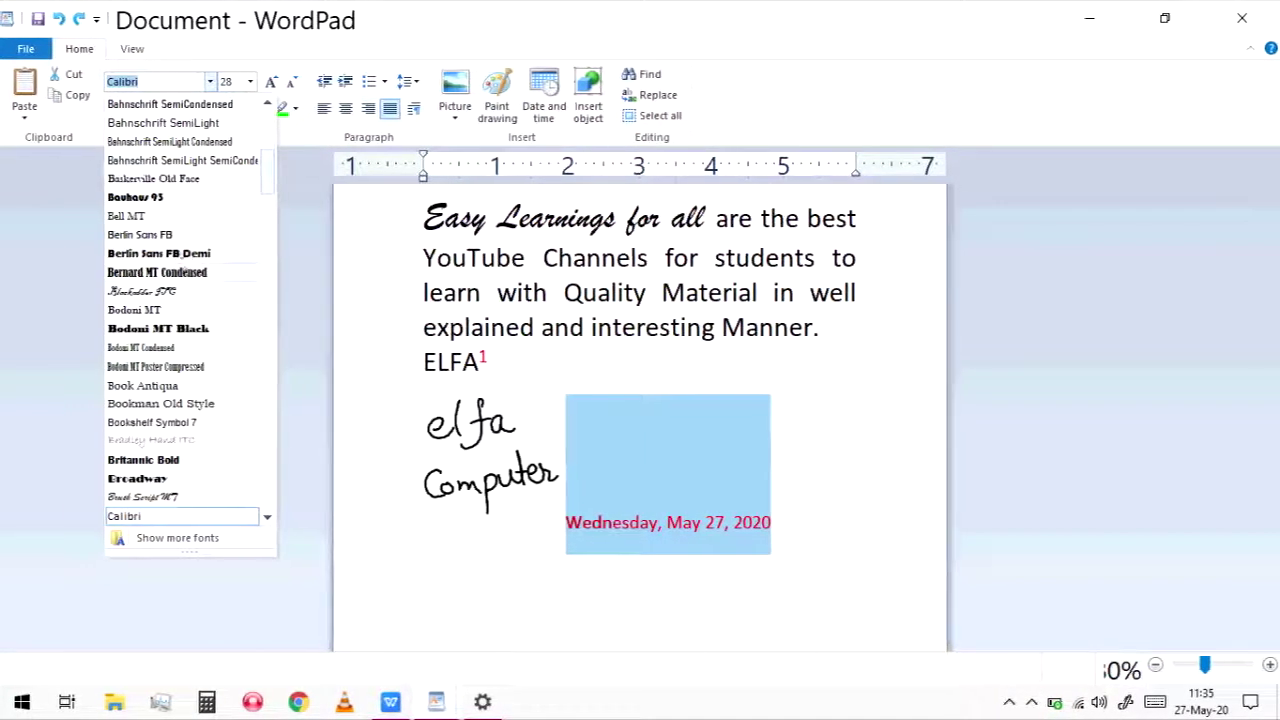
left_click(186, 272)
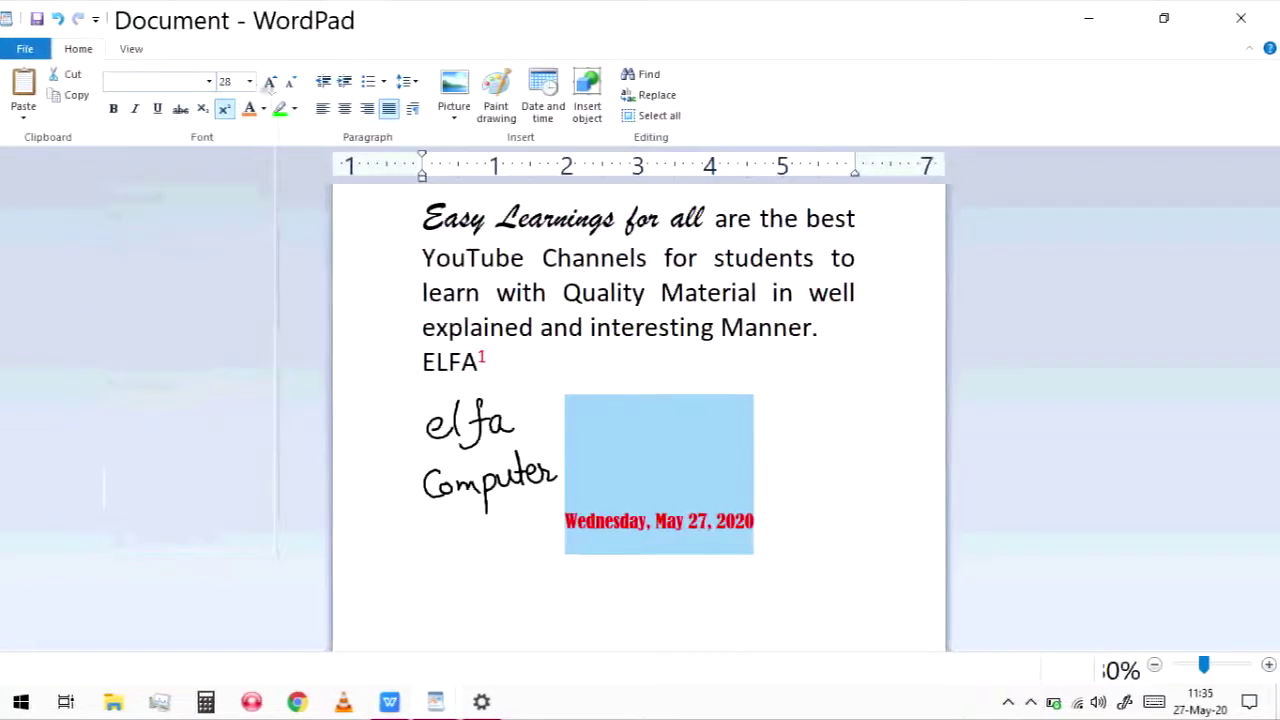
left_click(250, 81)
left_click(228, 205)
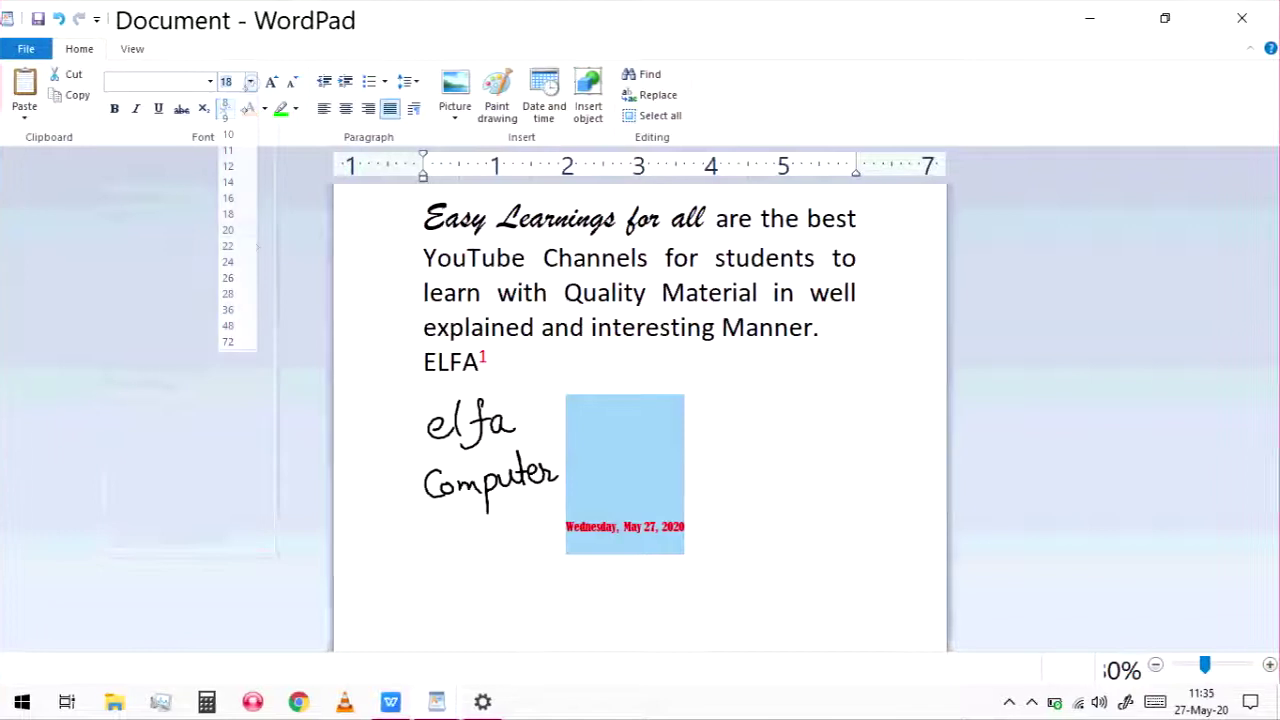
left_click(228, 315)
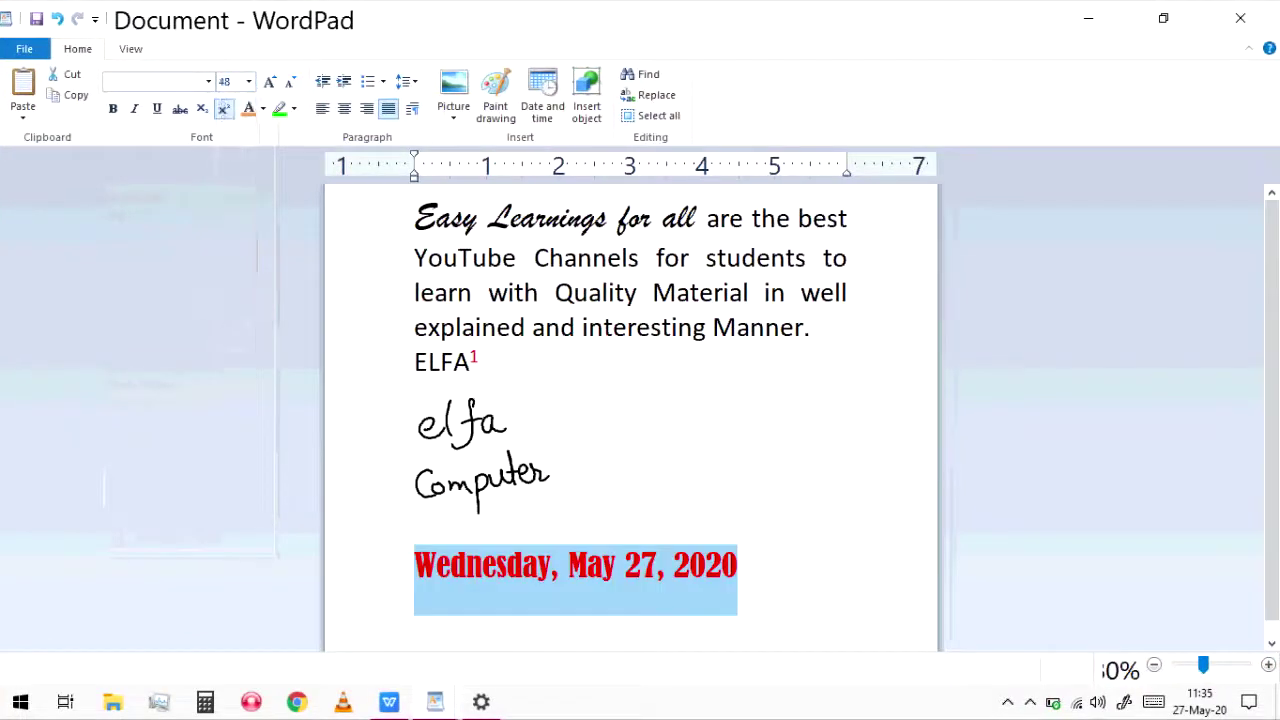
left_click(415, 568)
key("Return")
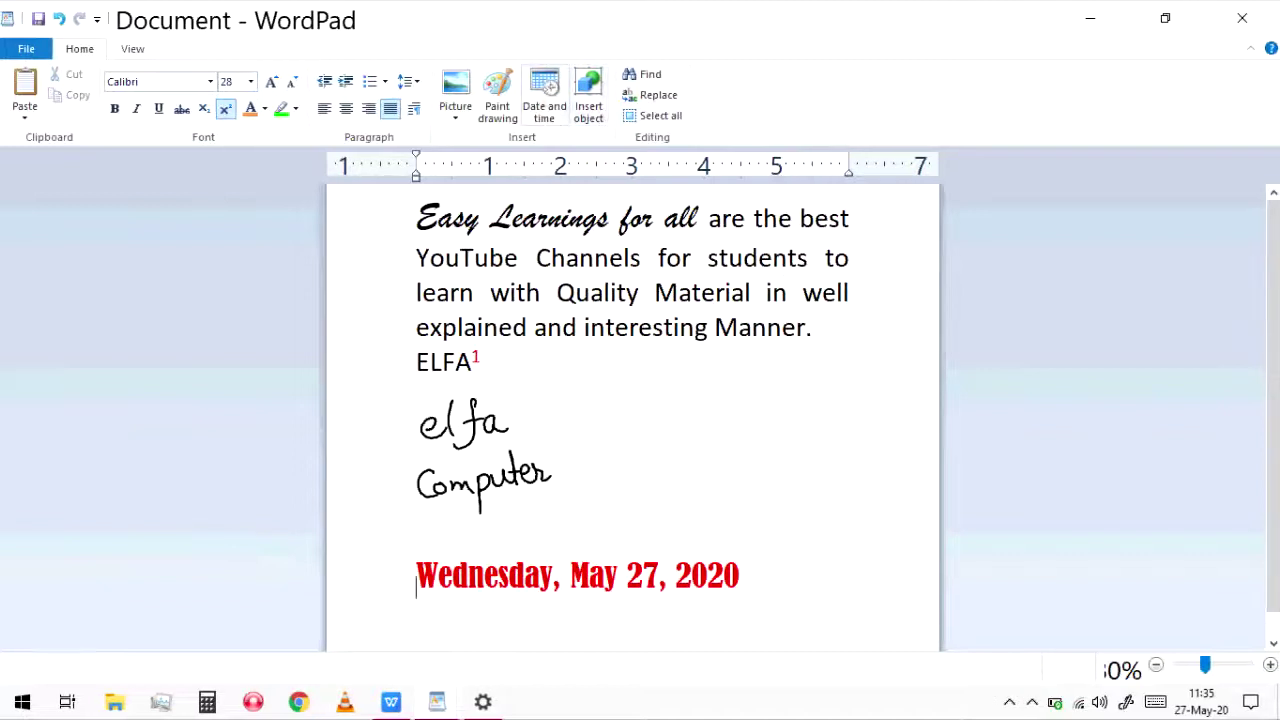
- Examine the Insert Object options for creating a linked object from a file, and close them without inserting anything
left_click(590, 108)
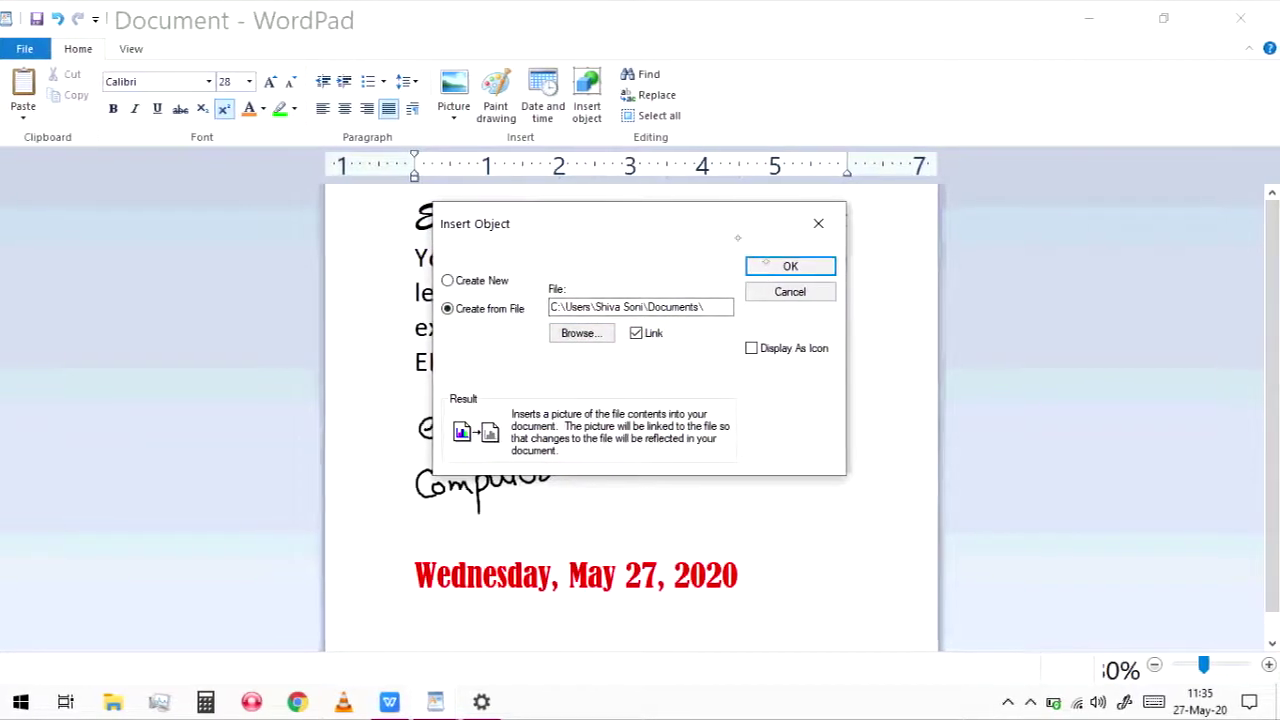
left_click(820, 223)
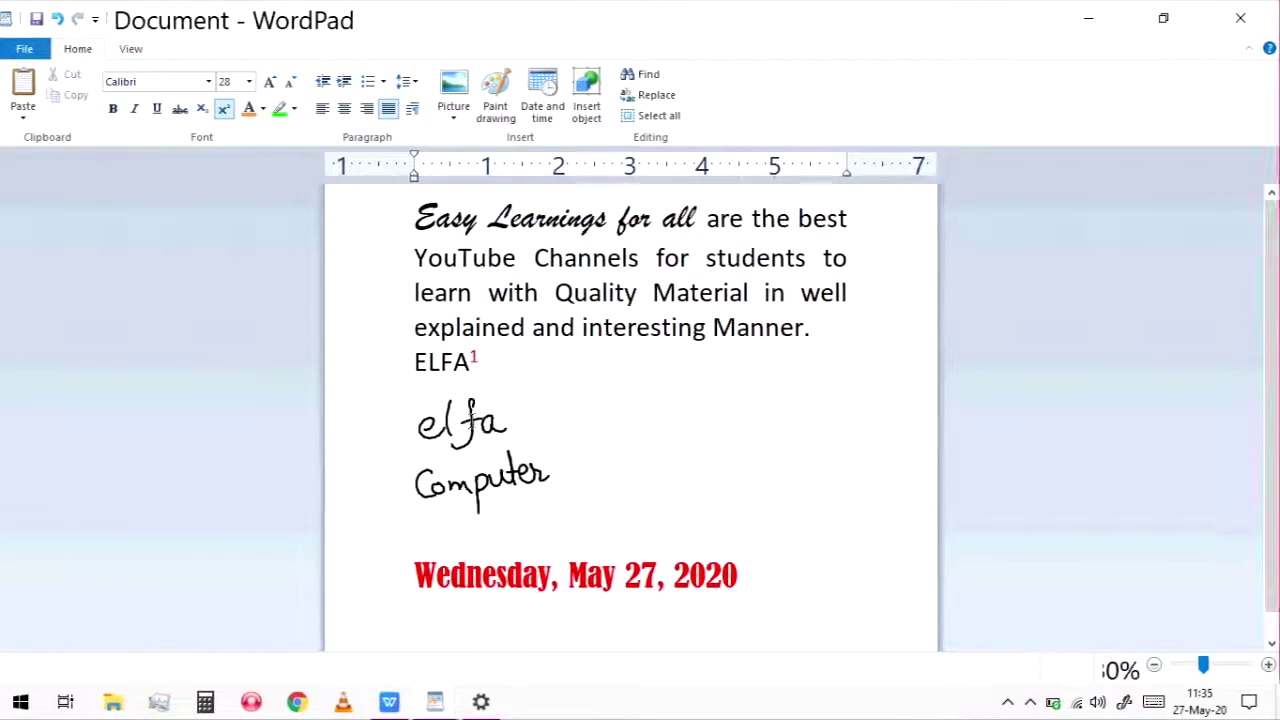
- Delete the handwritten "elfa Computer" Paint drawing from the document
left_click(518, 484)
key("Delete")
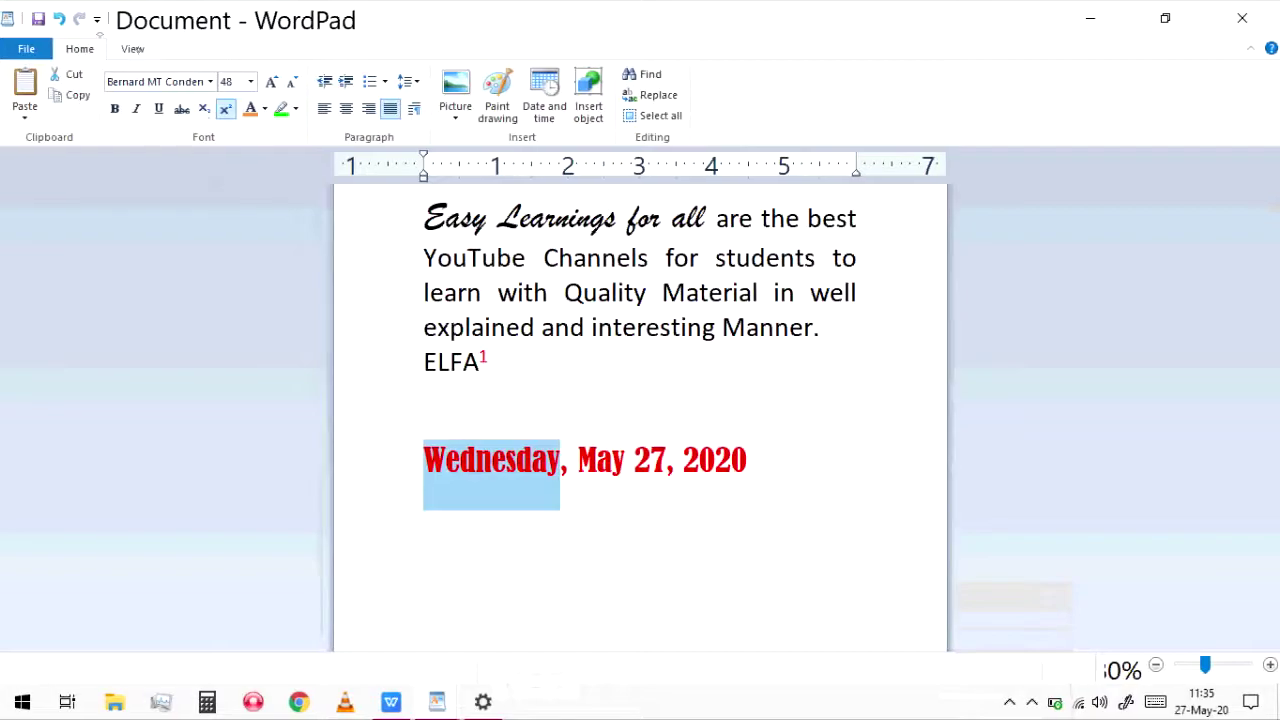
- Copy the word "Wednesday" from the date and paste it on a new line below the date
left_click(78, 97)
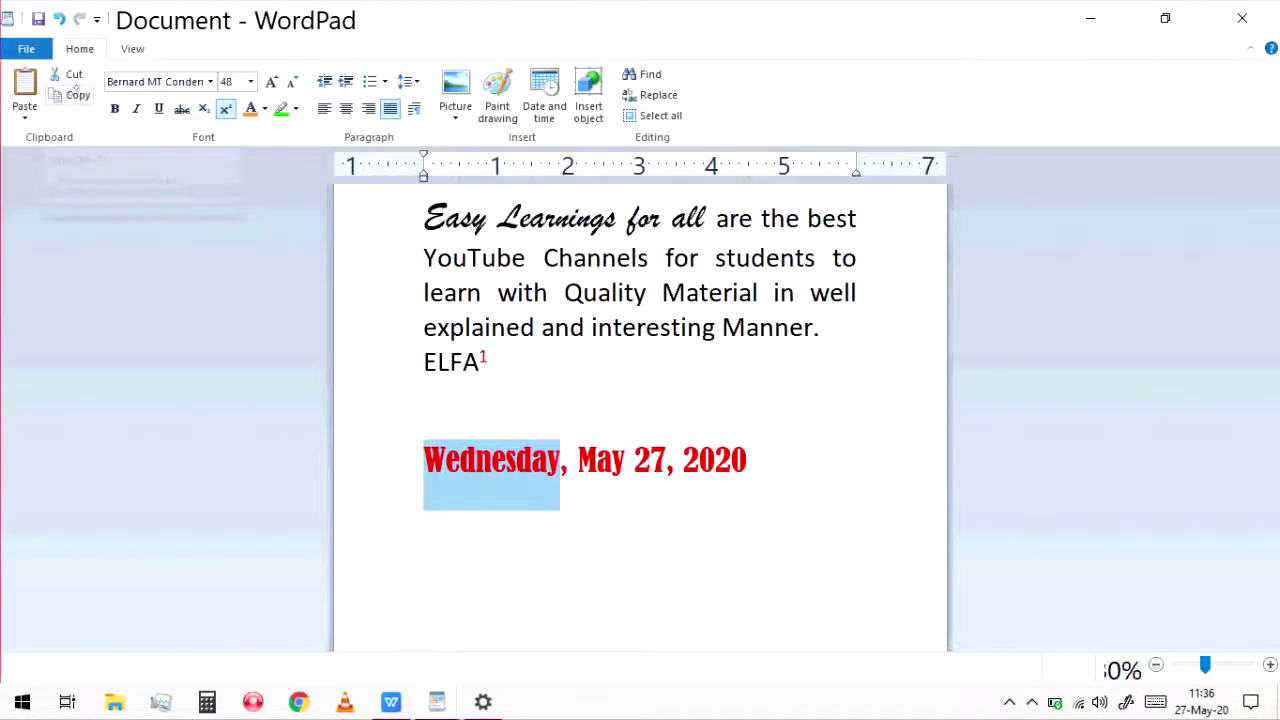
left_click(74, 95)
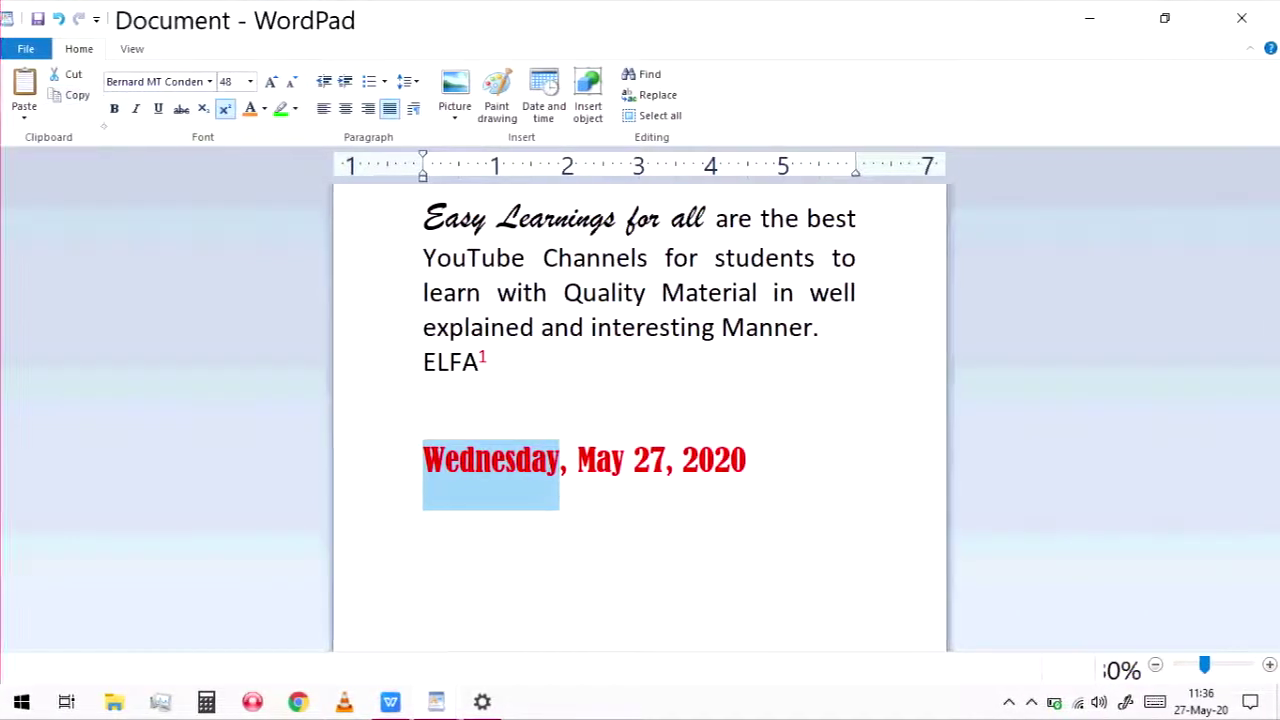
left_click(767, 474)
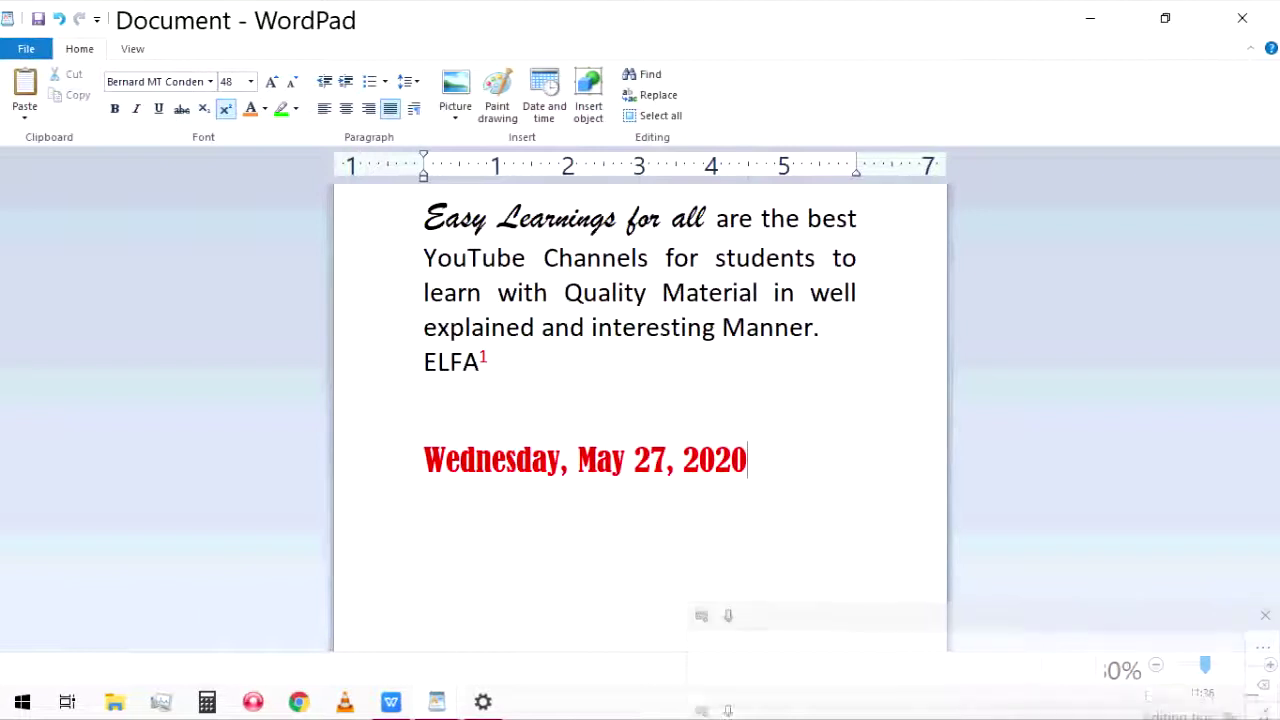
key("Return")
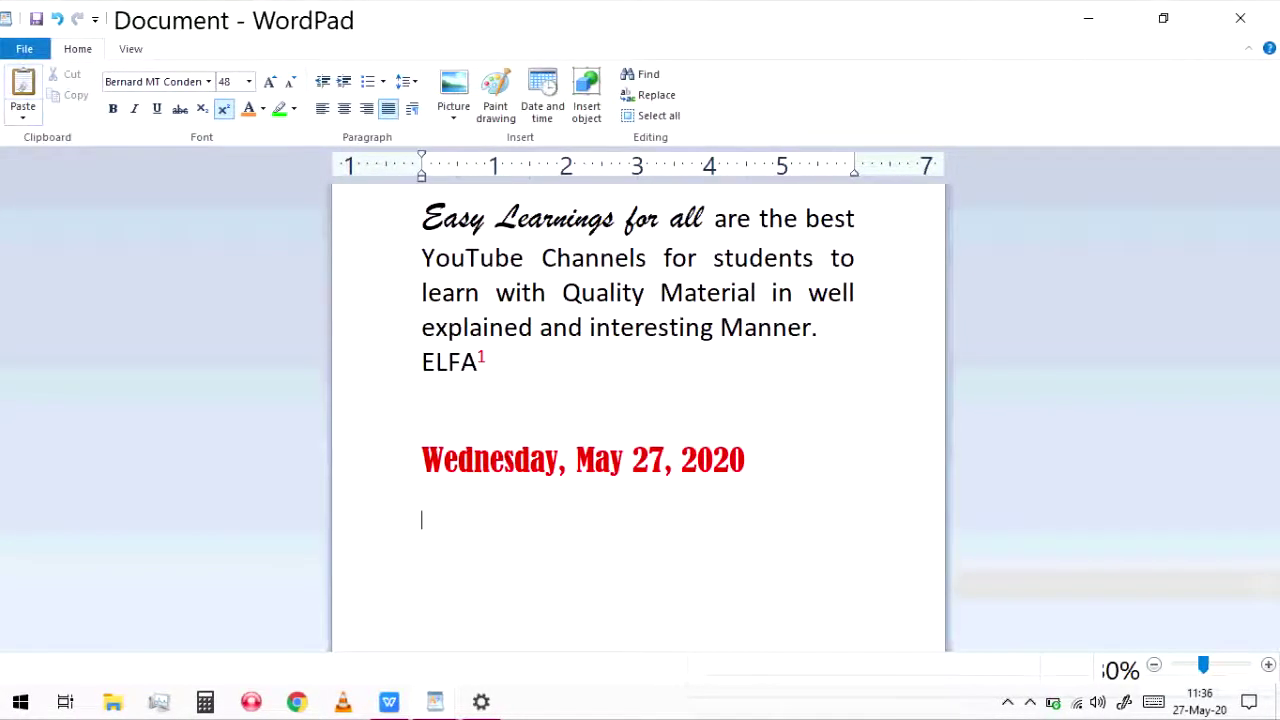
key("ctrl+v")
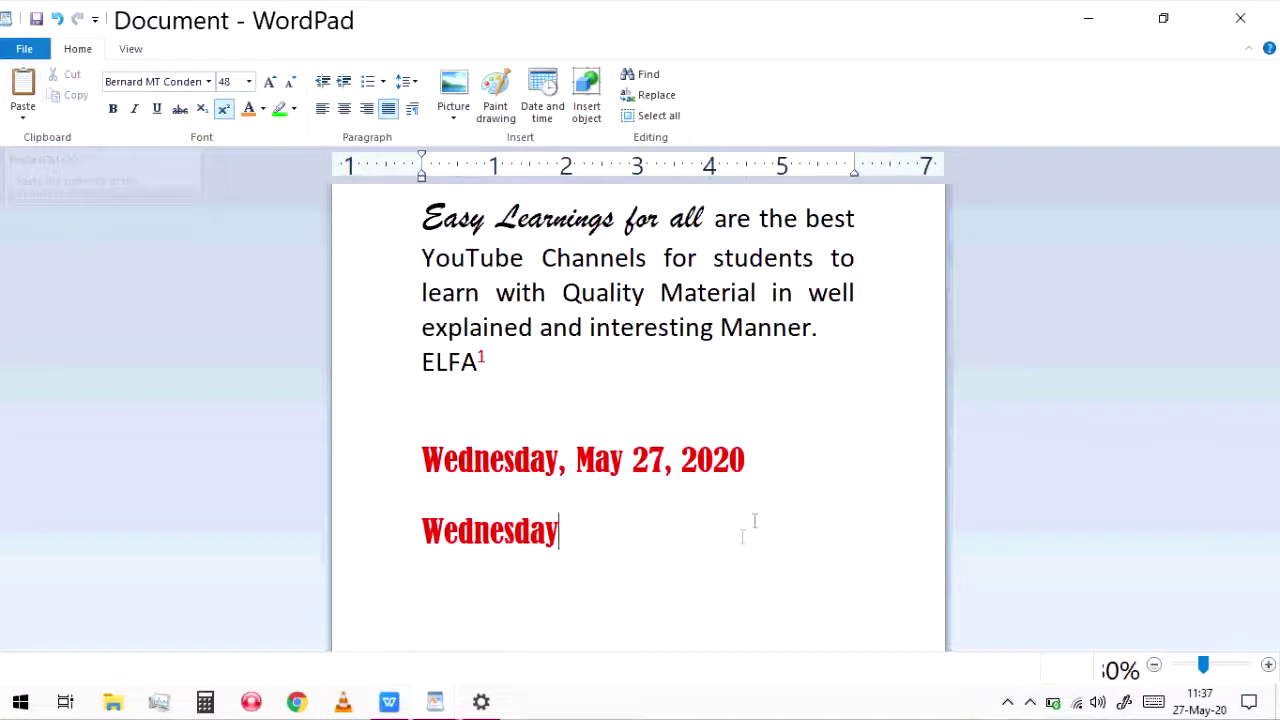
- Cut "Wednesday," from the date line and paste it below the copied "Wednesday", closing the handwriting panel
double_click(566, 458)
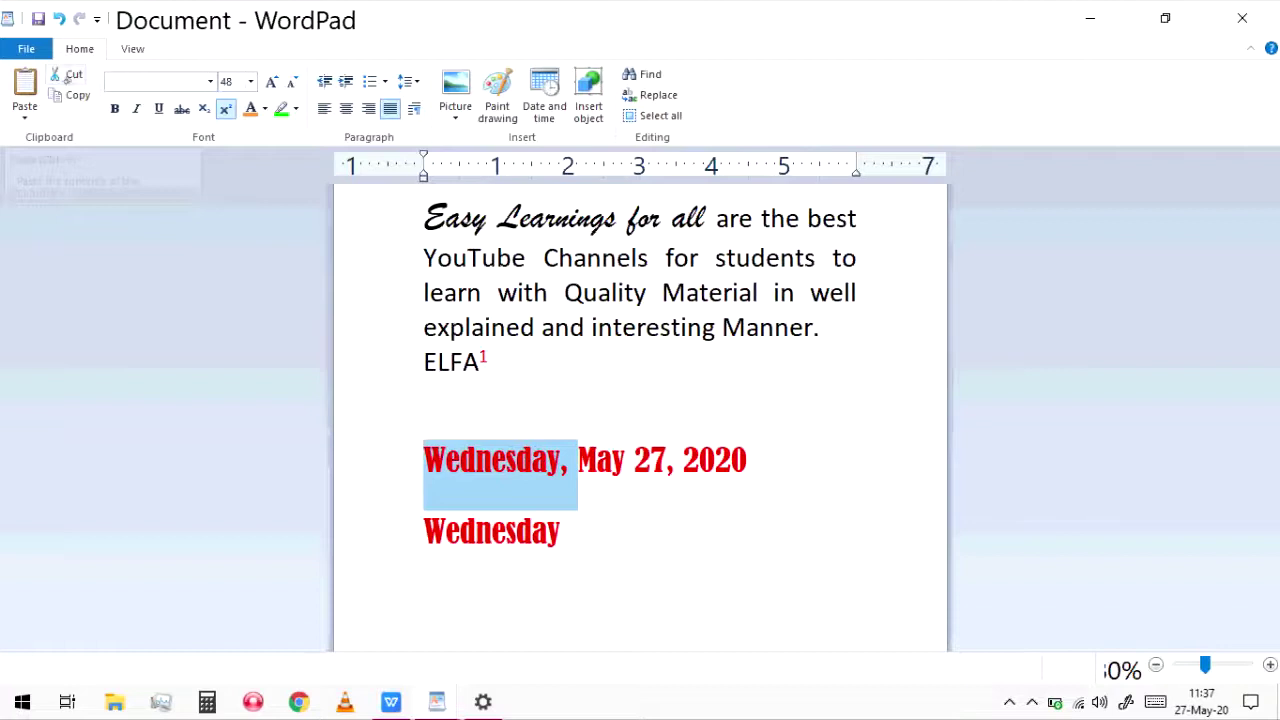
key("Delete")
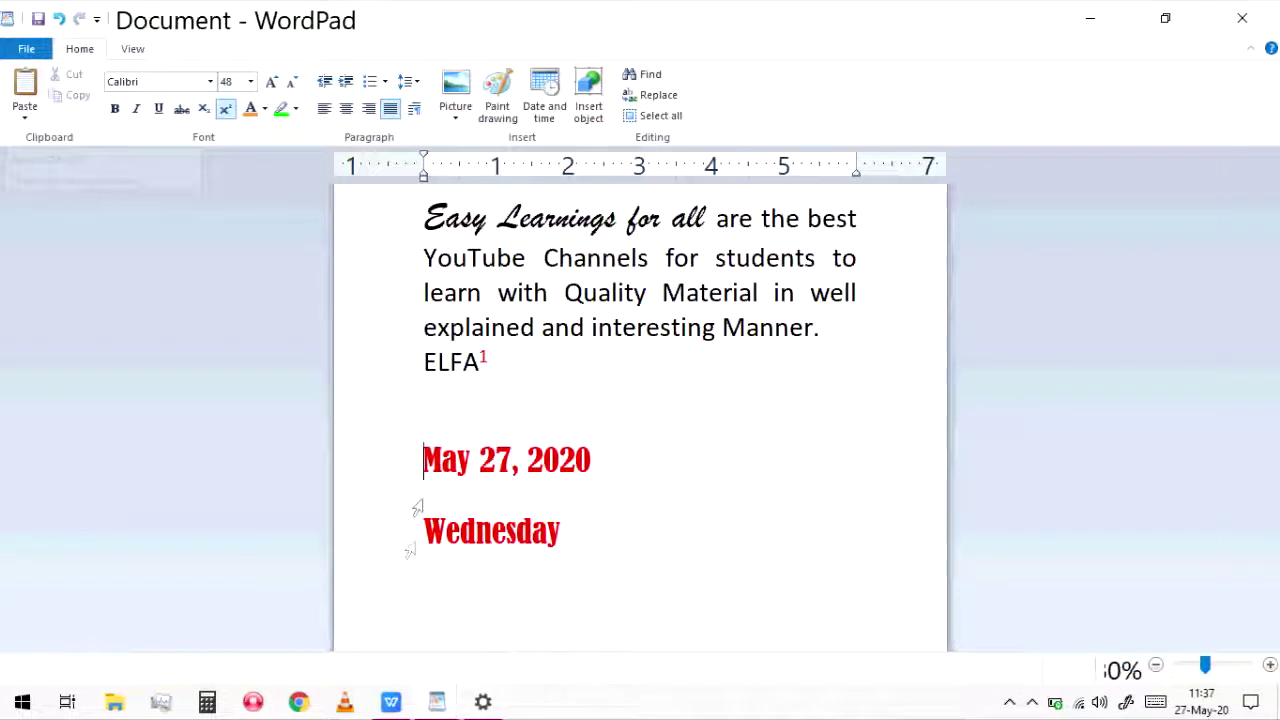
left_click(431, 602)
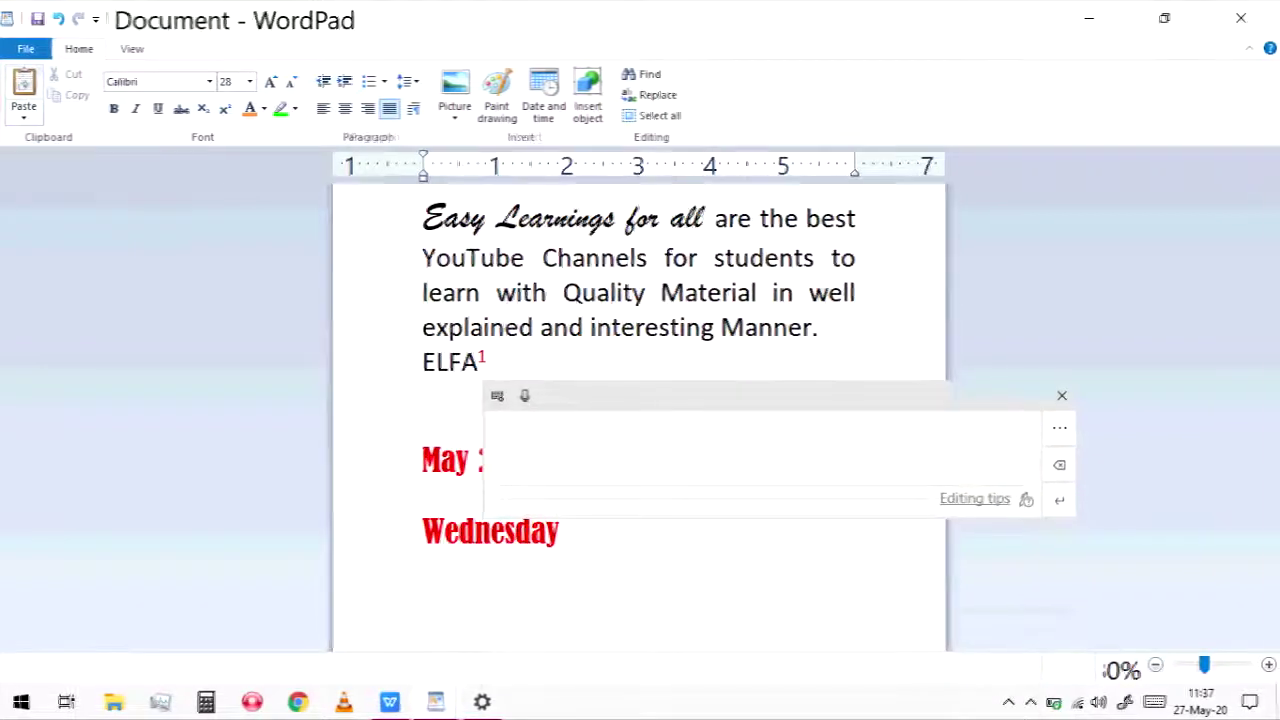
key("ctrl+v")
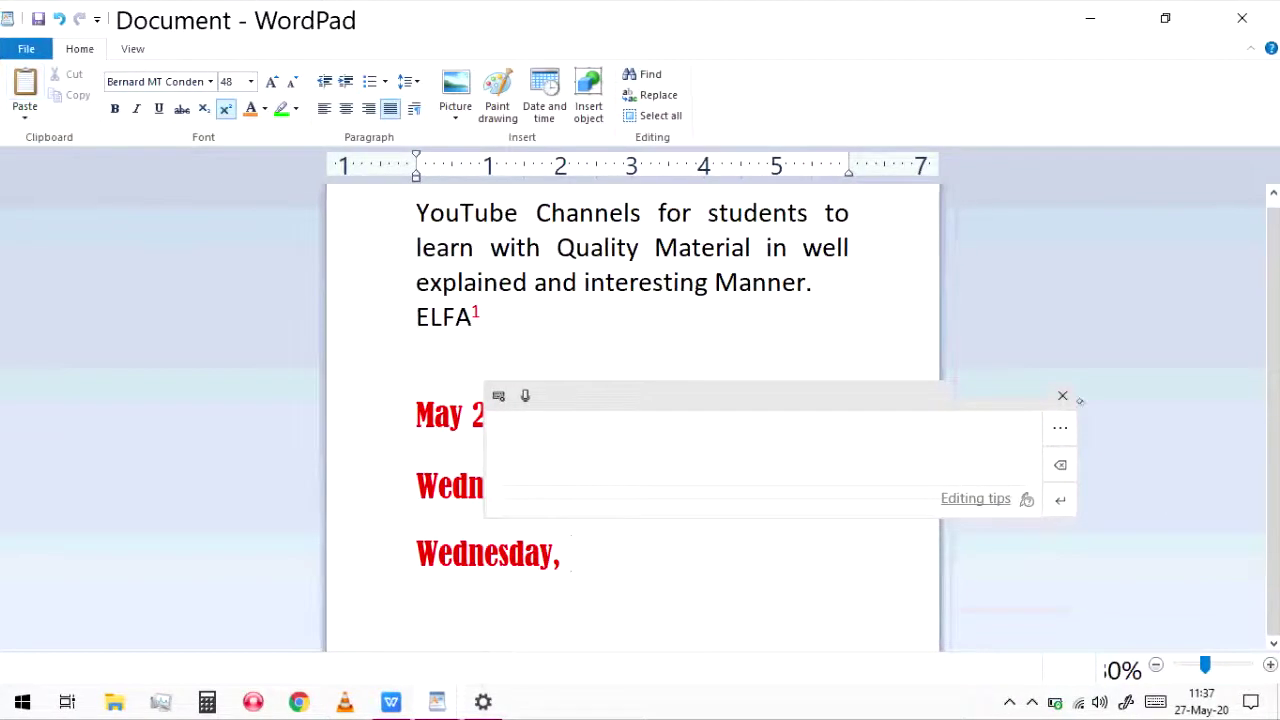
left_click(1074, 398)
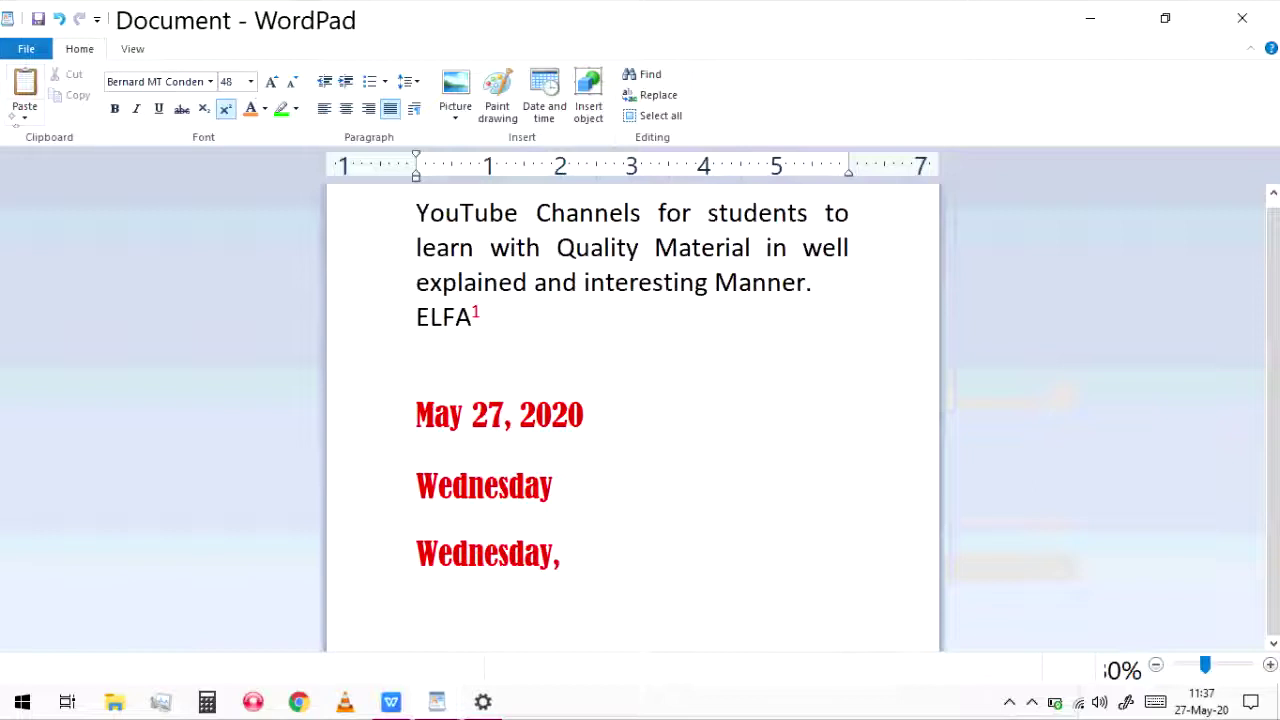
- Paste the clipboard content below the last "Wednesday," line with Paste Special as Picture (Metafile), and select the pasted object
left_click(23, 112)
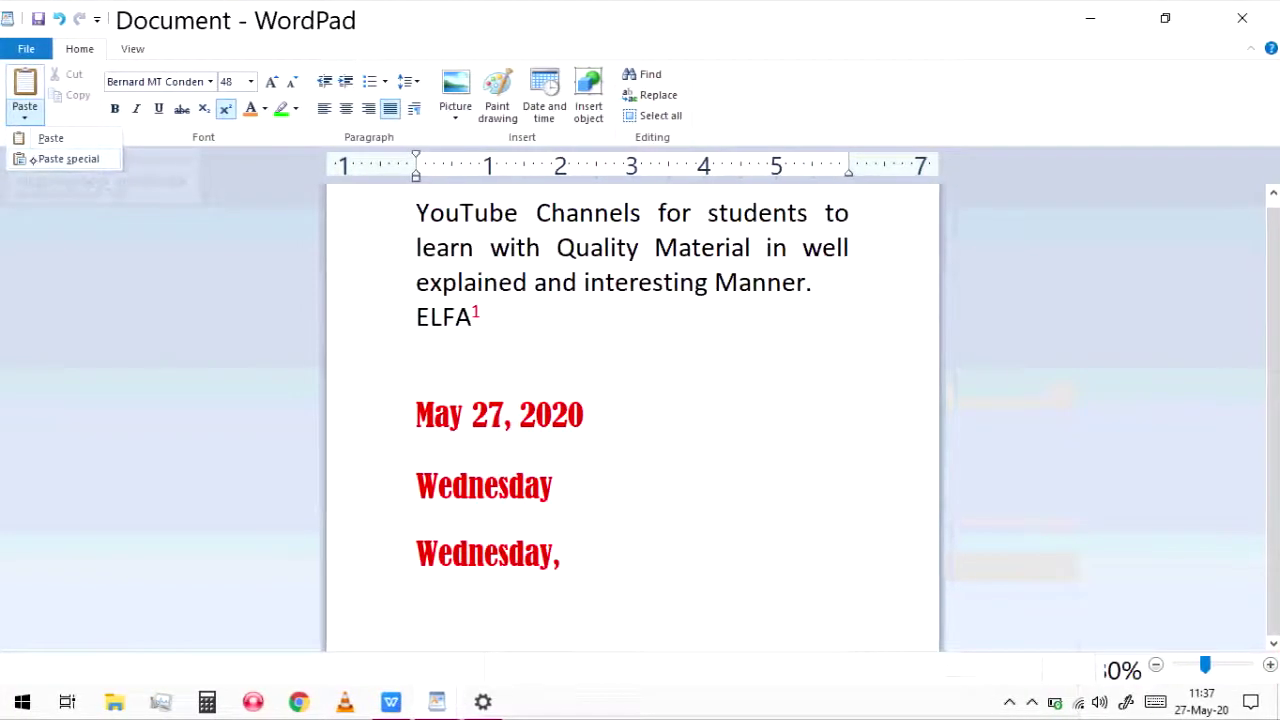
left_click(35, 158)
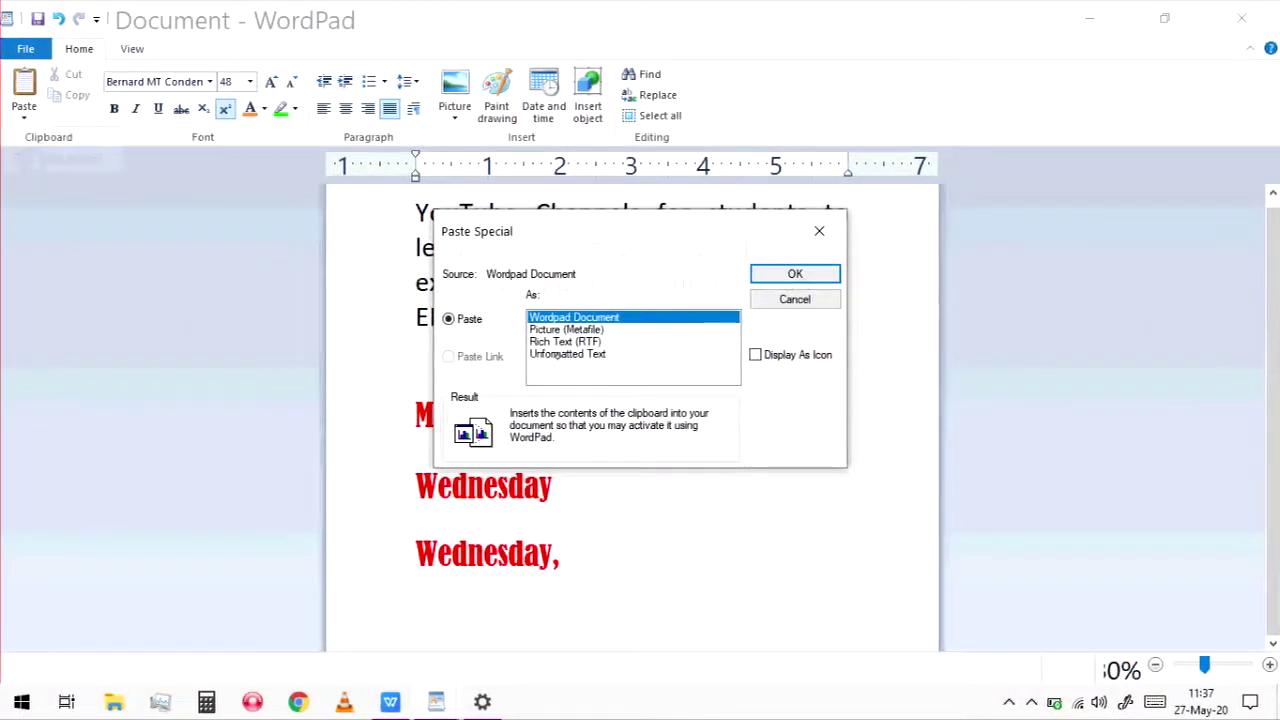
left_click(566, 329)
left_click(795, 274)
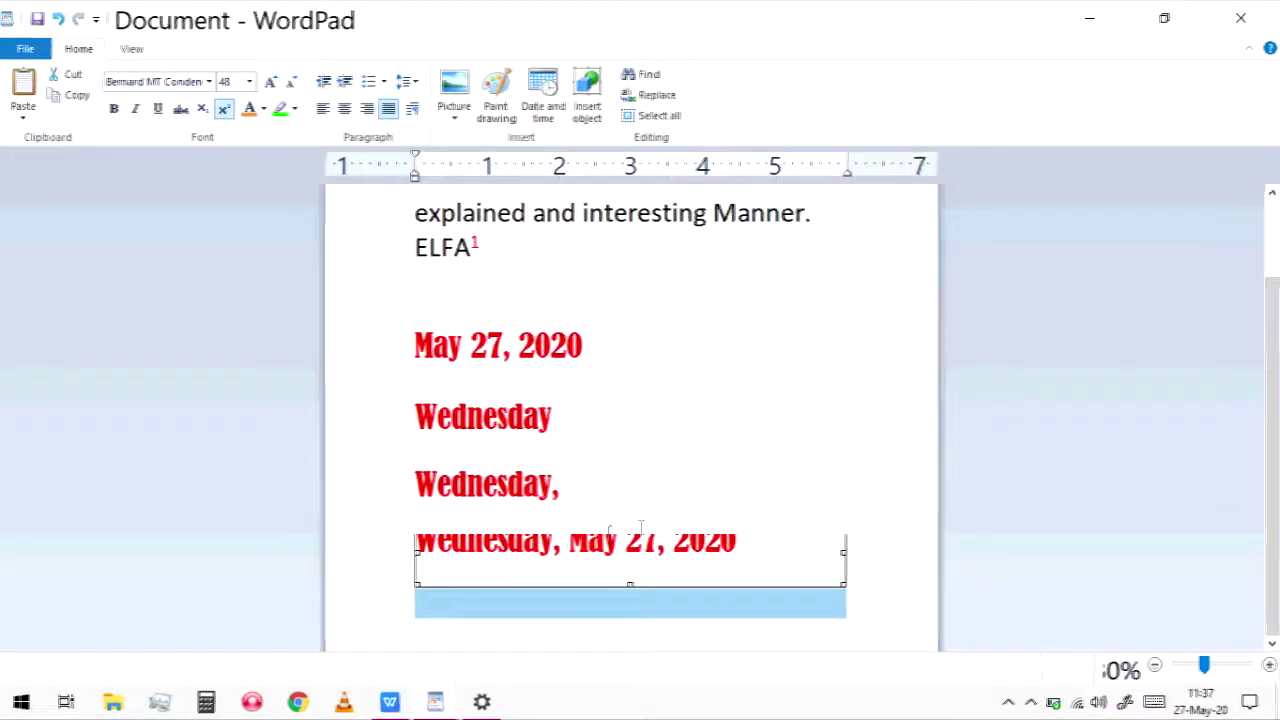
left_click(597, 550)
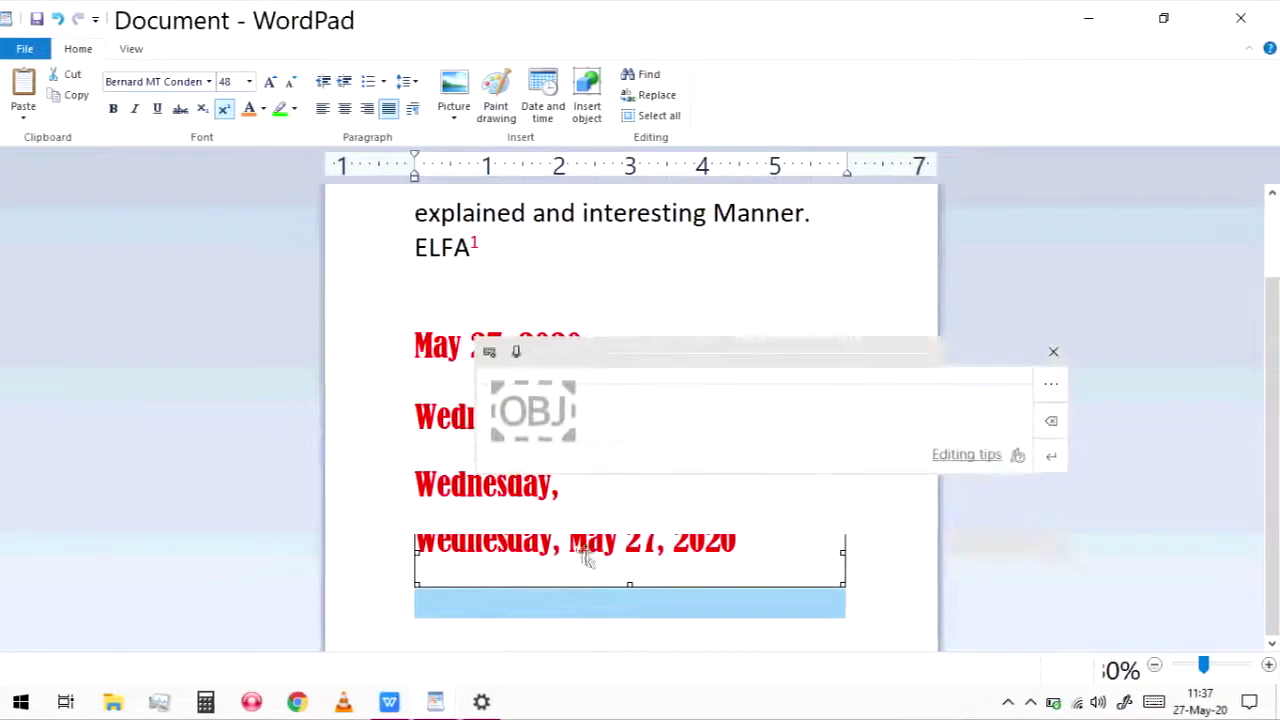
left_click(1053, 351)
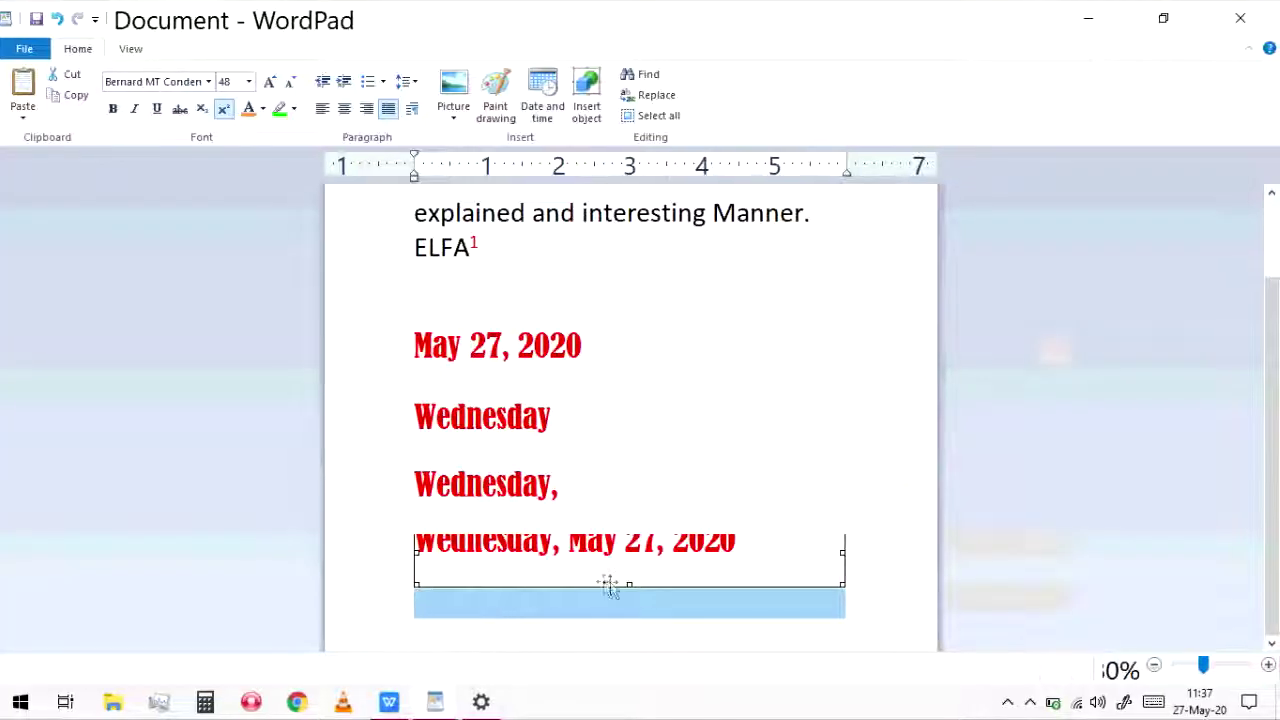
scroll(629, 584, "up", 1)
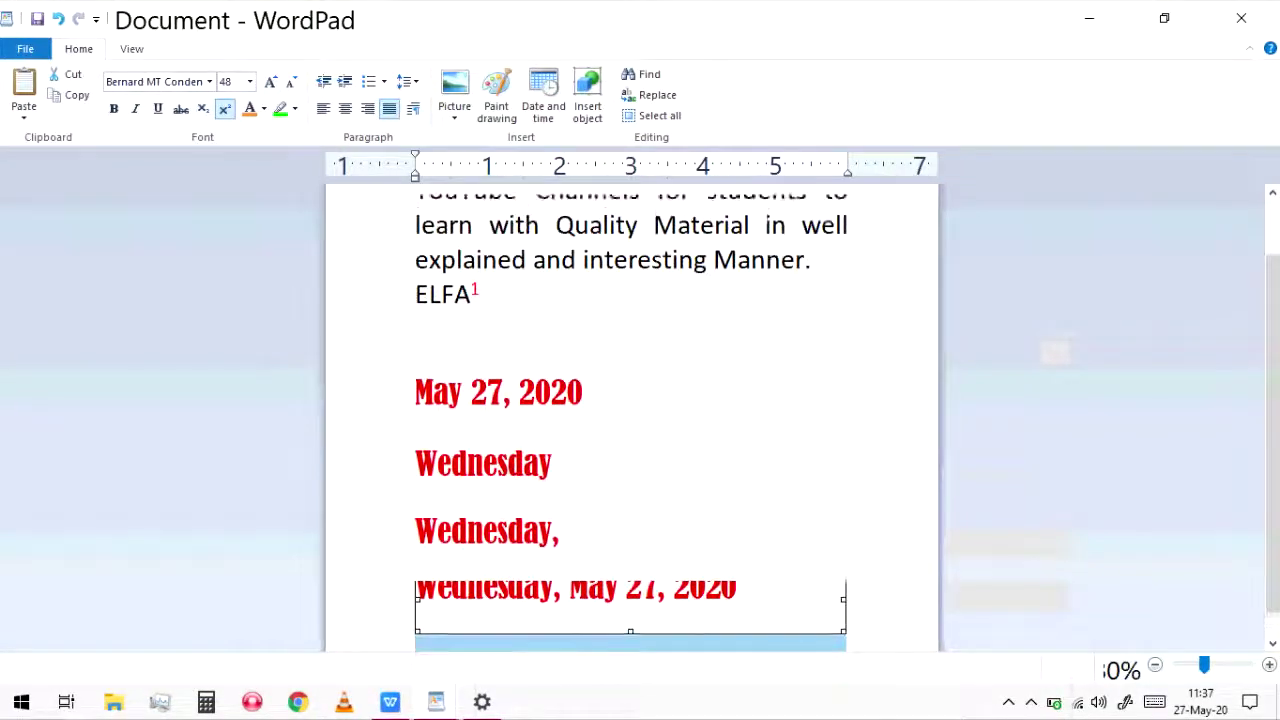
- Try editing the first pasted "Wednesday" with the test letters "afsd", remove them, and select the Paste Special object for comparison
left_click(485, 521)
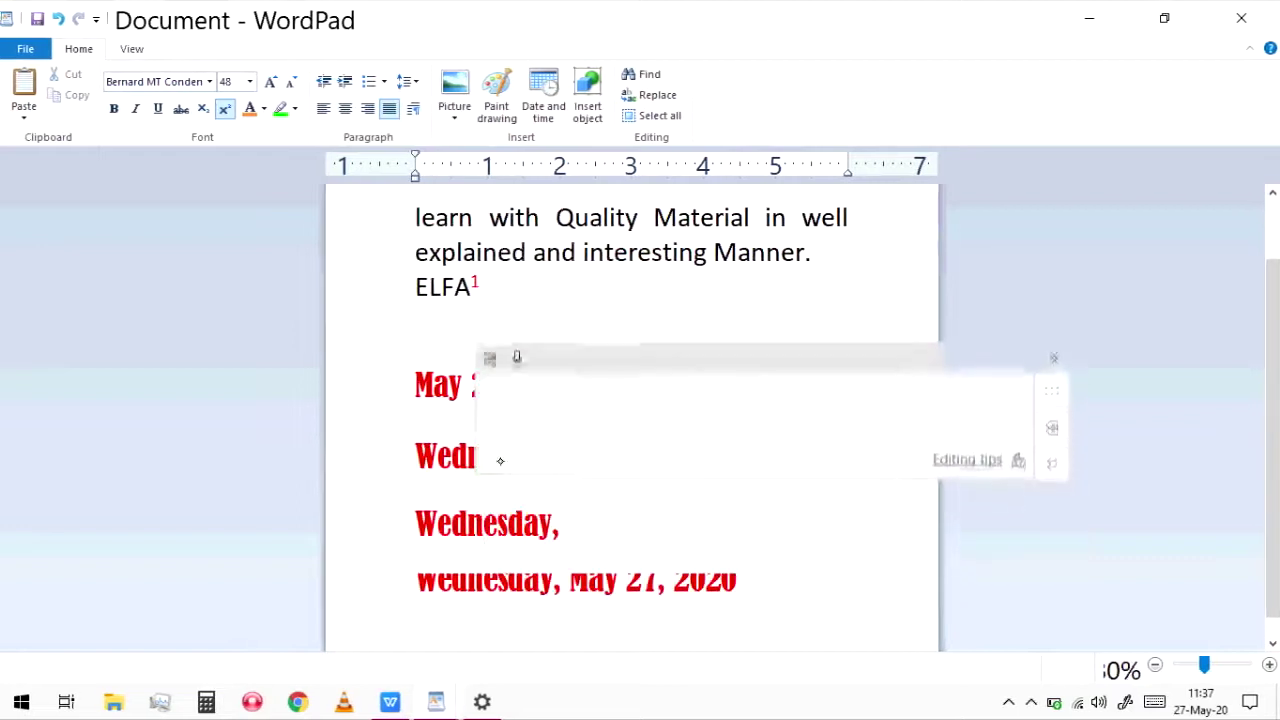
left_click(453, 459)
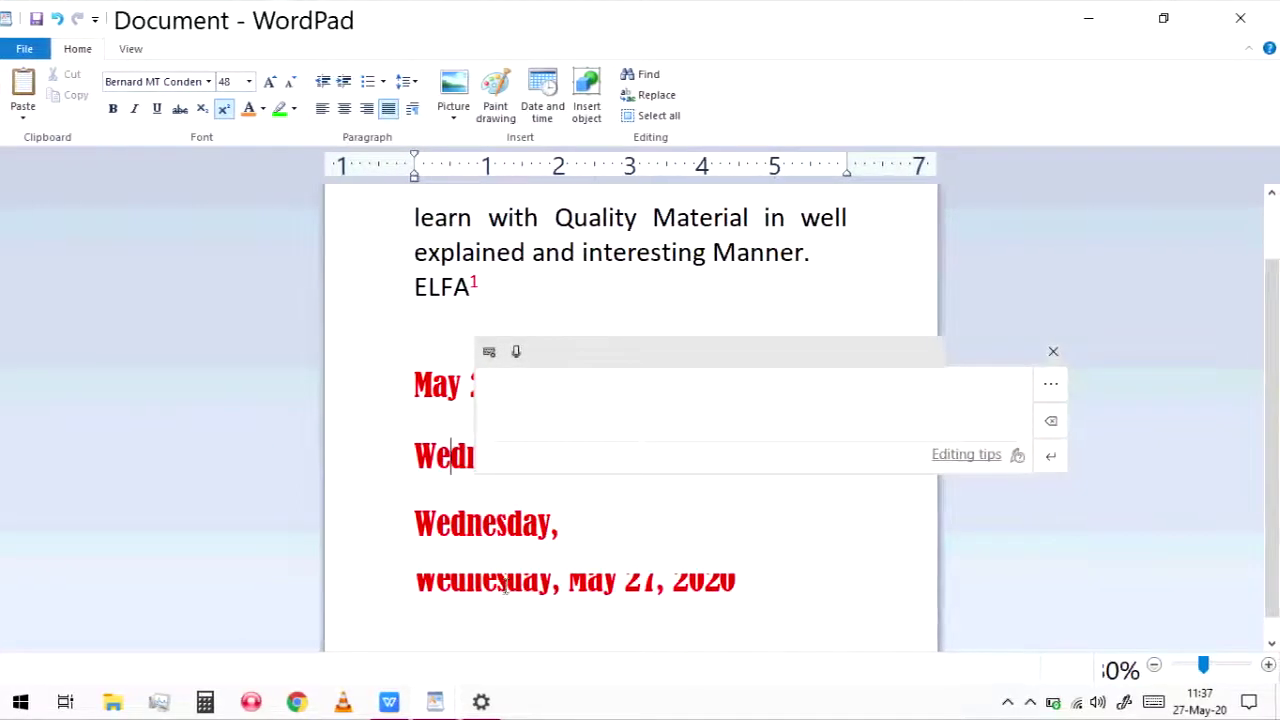
type("afsd")
key("BackSpace")
key("BackSpace")
key("BackSpace")
key("BackSpace")
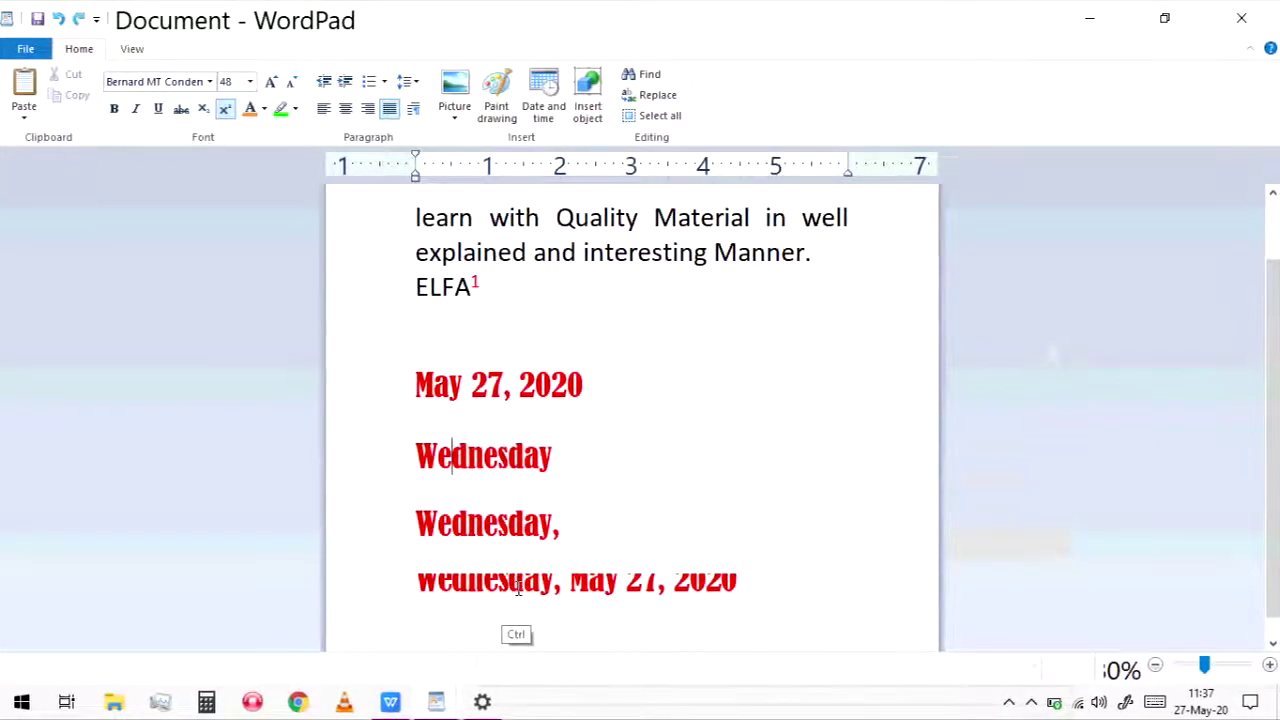
left_click(556, 585)
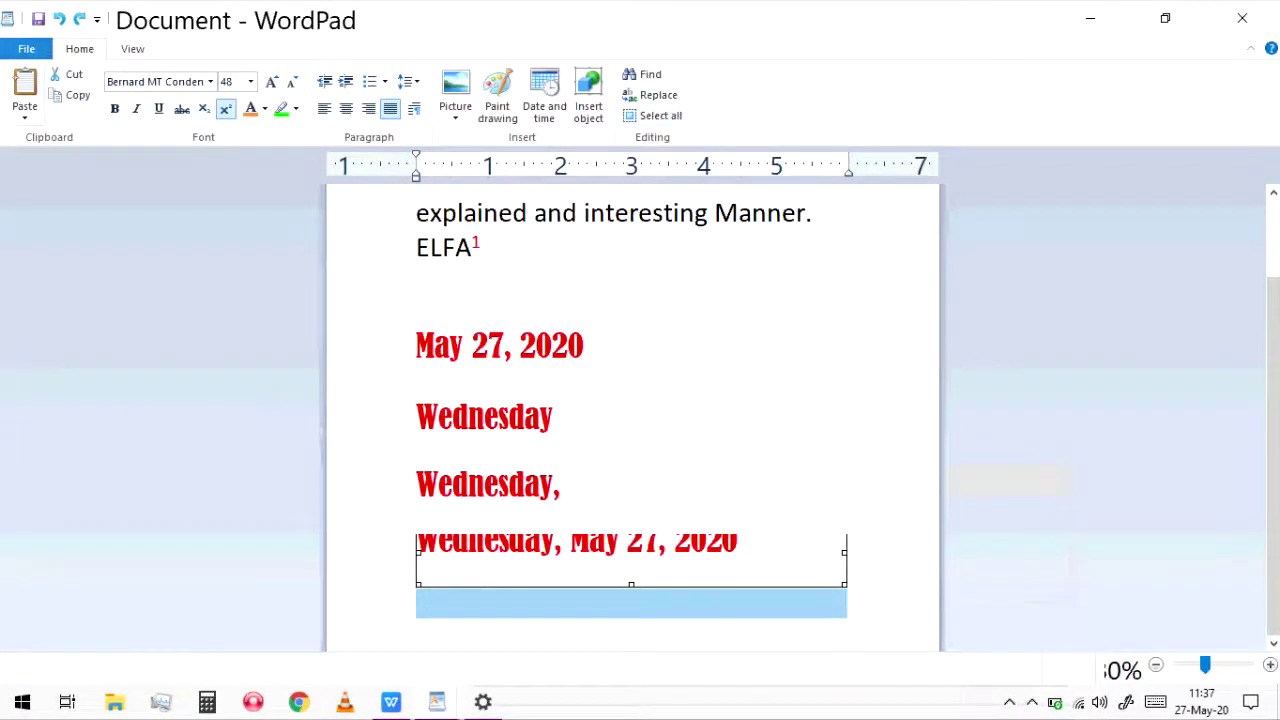
- Zoom the document in and back out, and reset the view to 100%
left_click(131, 50)
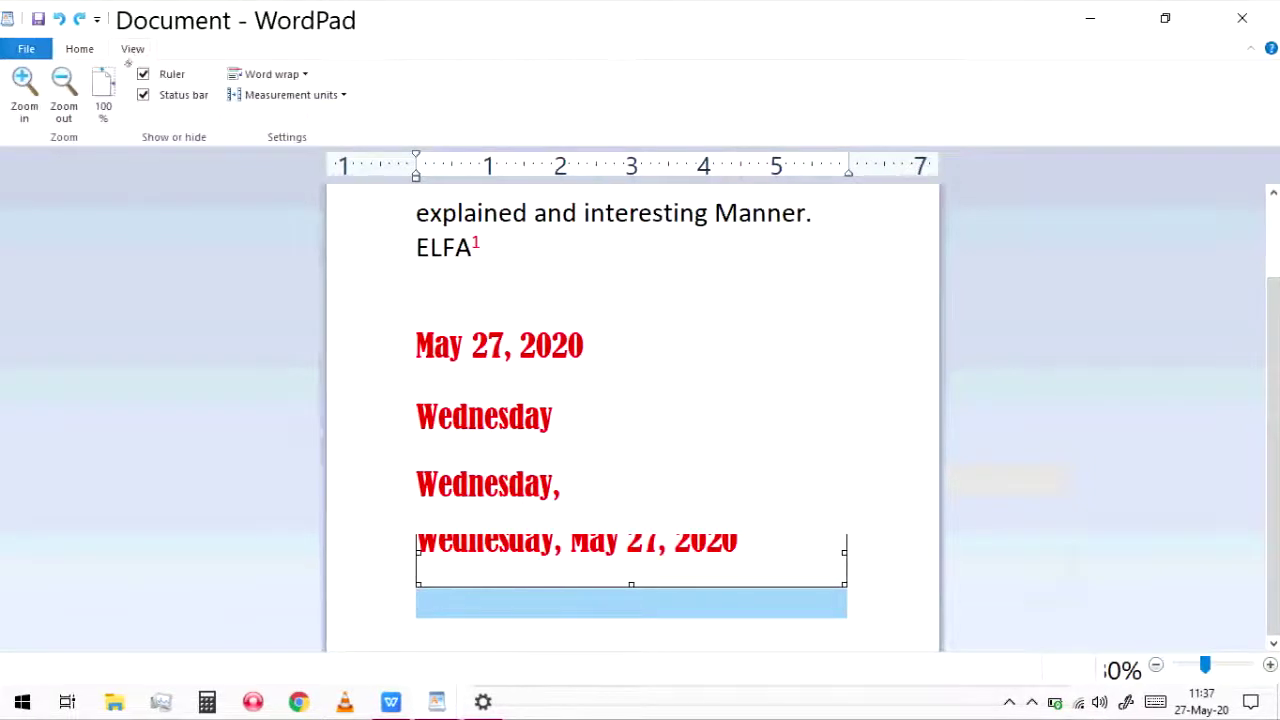
left_click(25, 100)
left_click(25, 100)
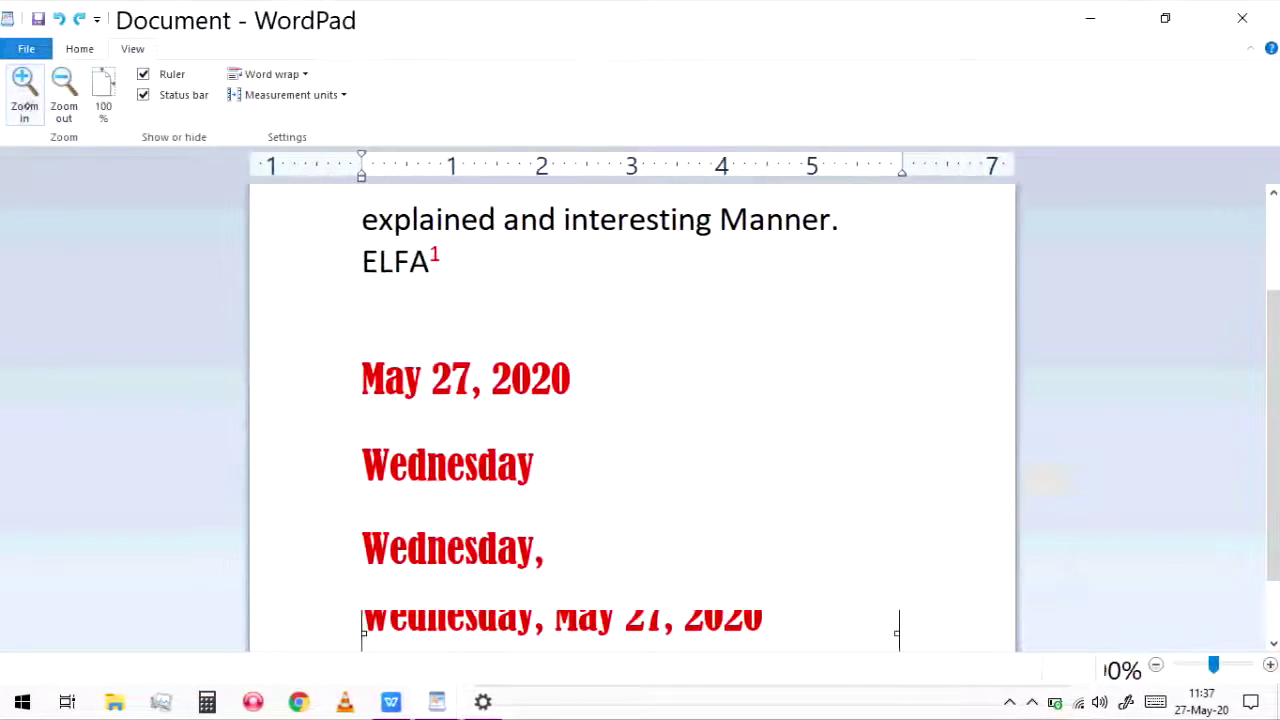
left_click(62, 100)
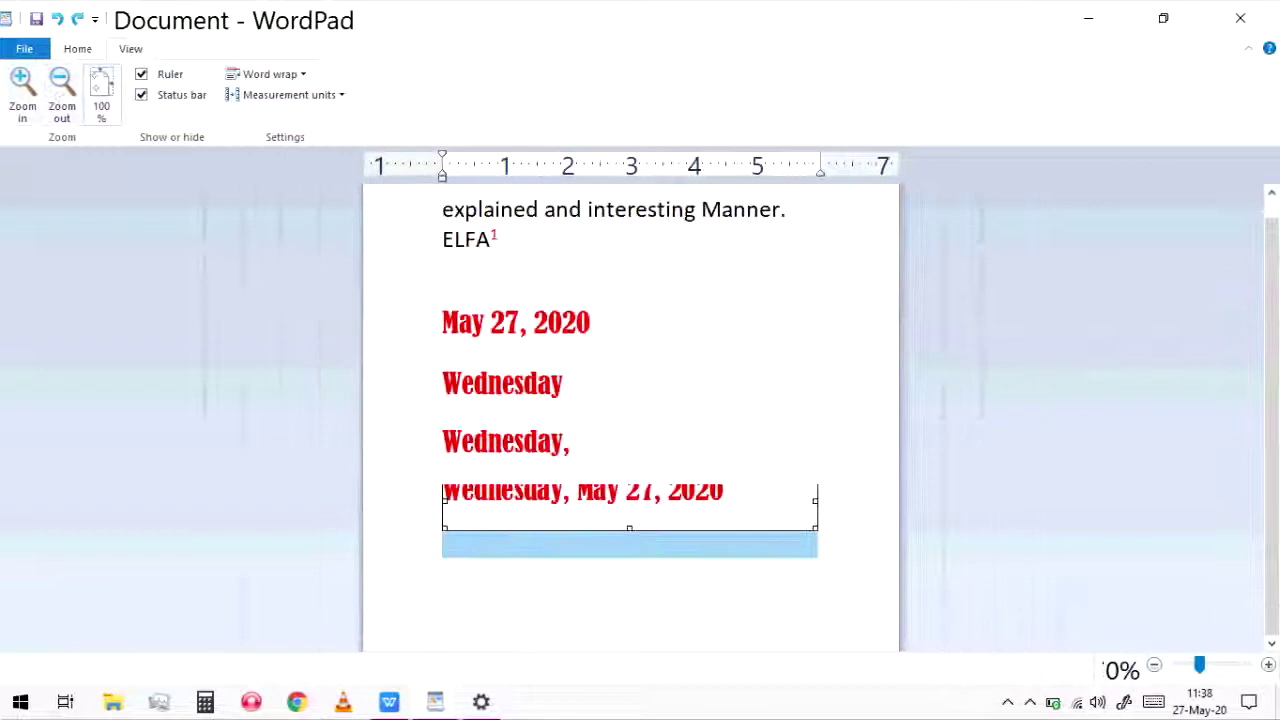
left_click(102, 94)
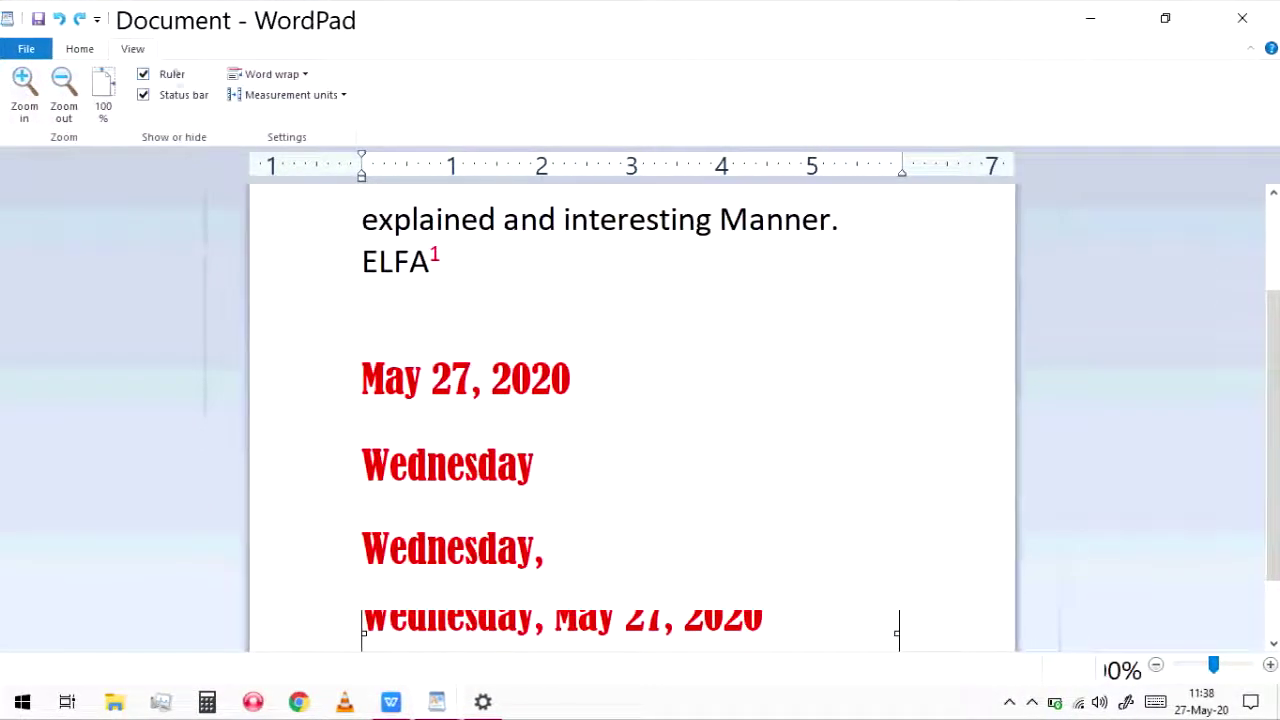
- Hide and redisplay the ruler, and do the same with the status bar
left_click(170, 78)
left_click(170, 78)
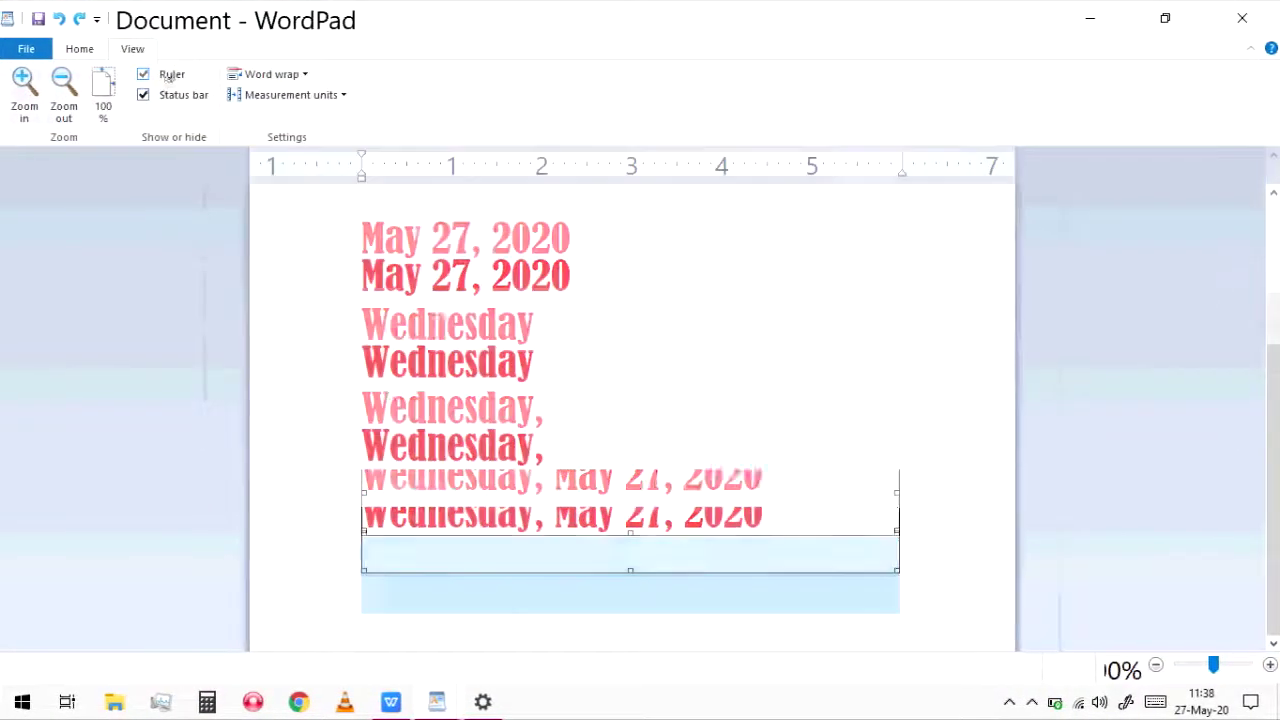
left_click(176, 94)
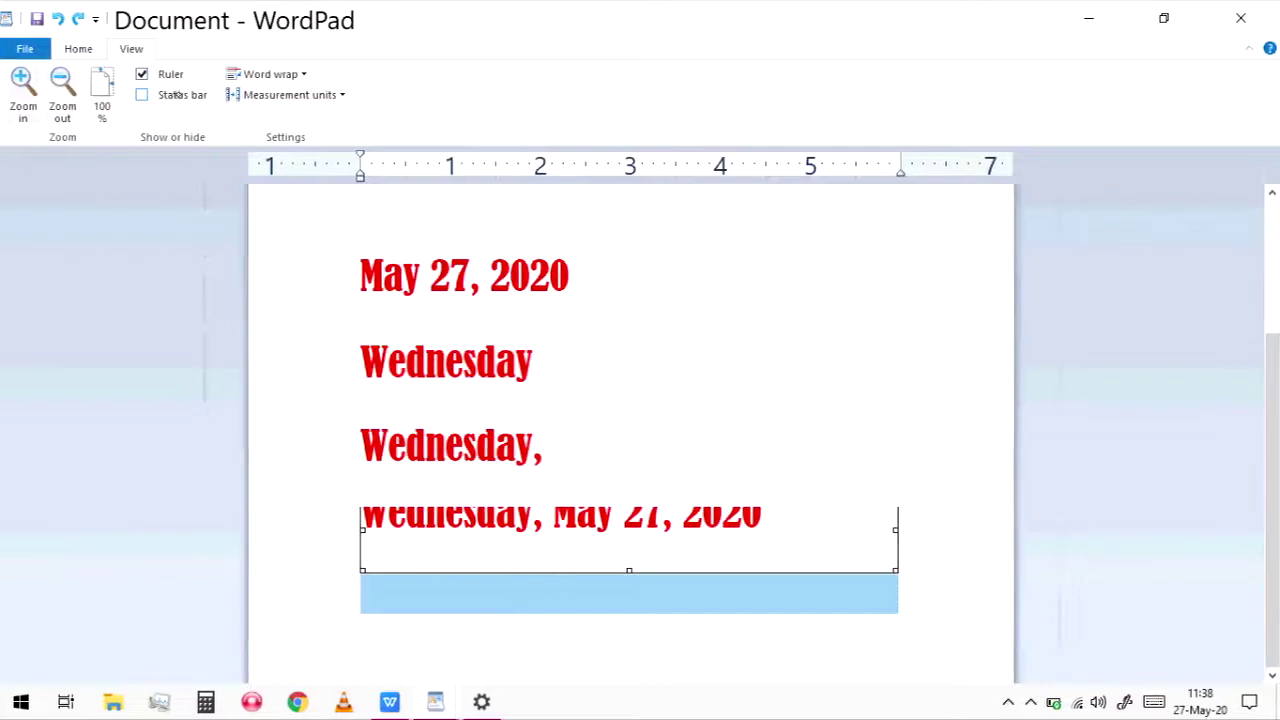
left_click(176, 94)
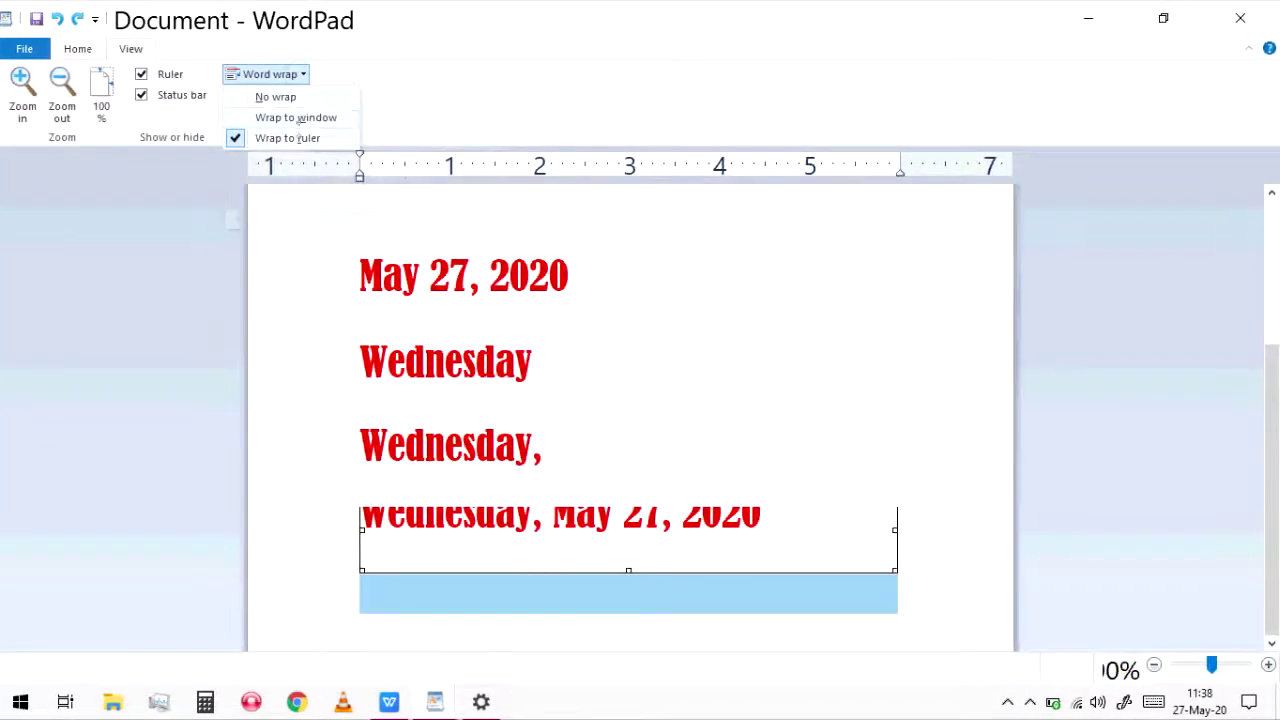
- Try the word wrap settings No wrap and Wrap to window, and return the document to Wrap to ruler
left_click(298, 133)
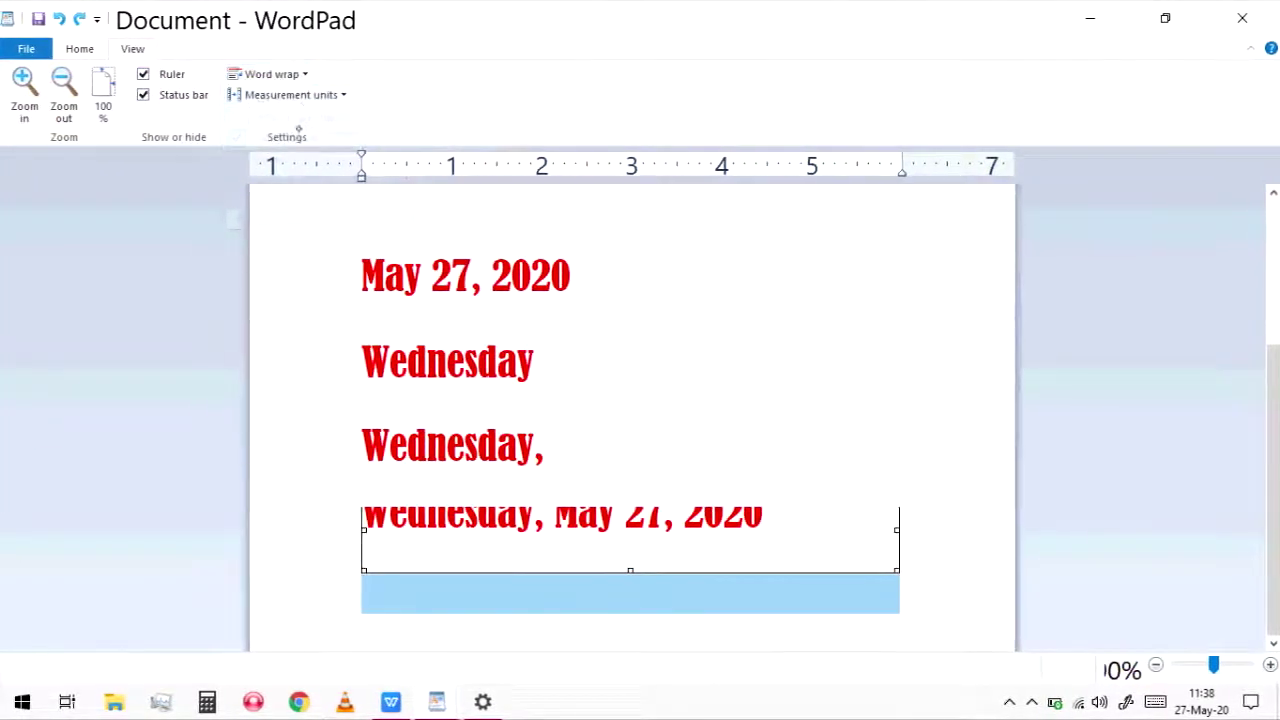
left_click(291, 77)
left_click(283, 97)
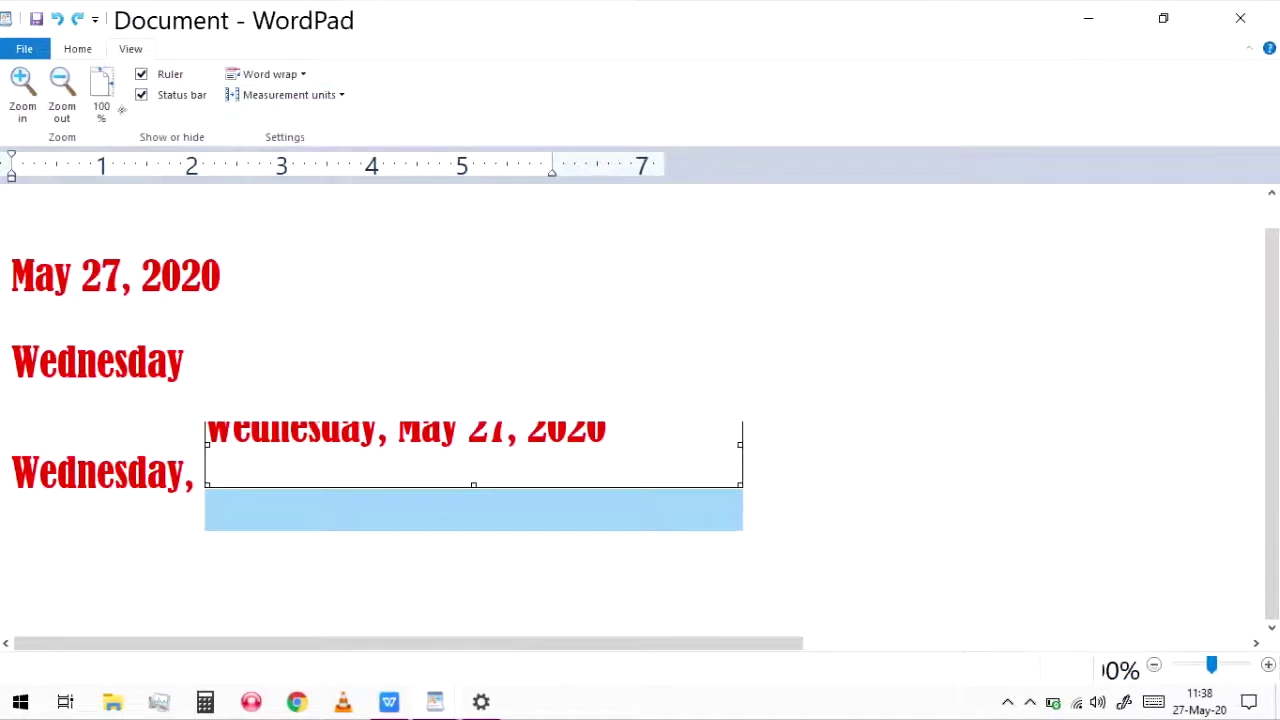
left_click(258, 76)
left_click(259, 119)
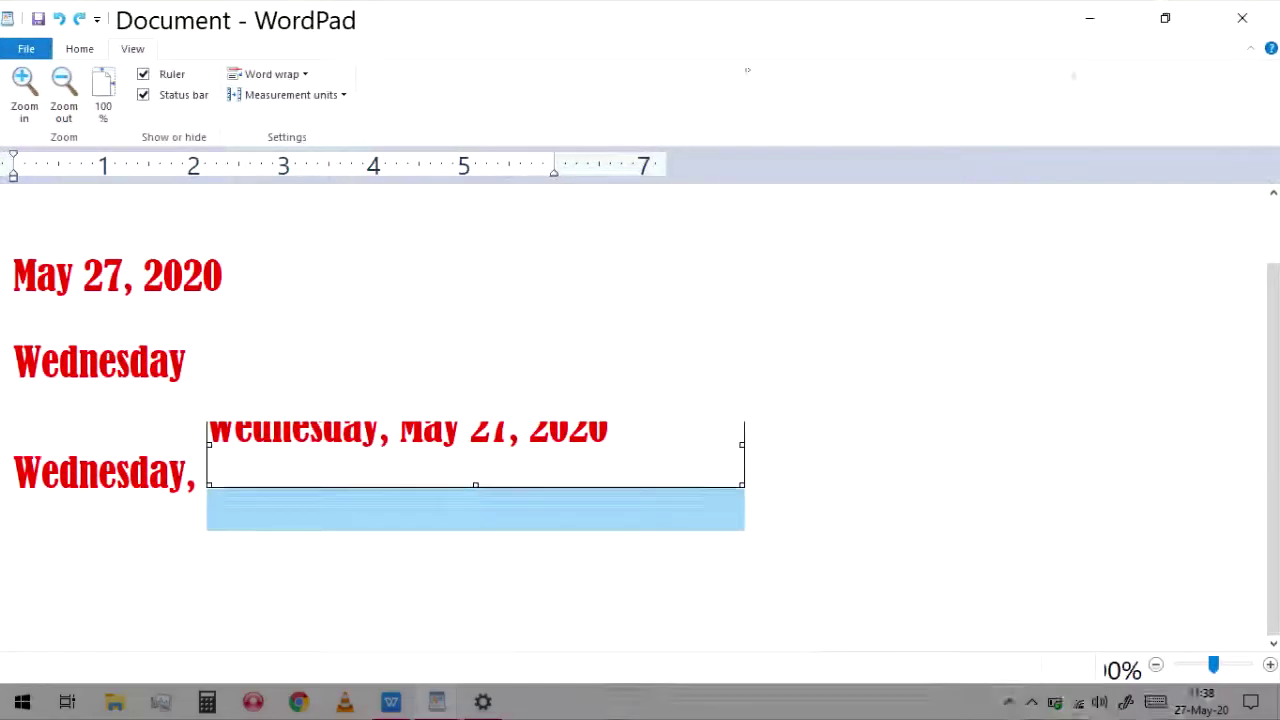
left_click(283, 74)
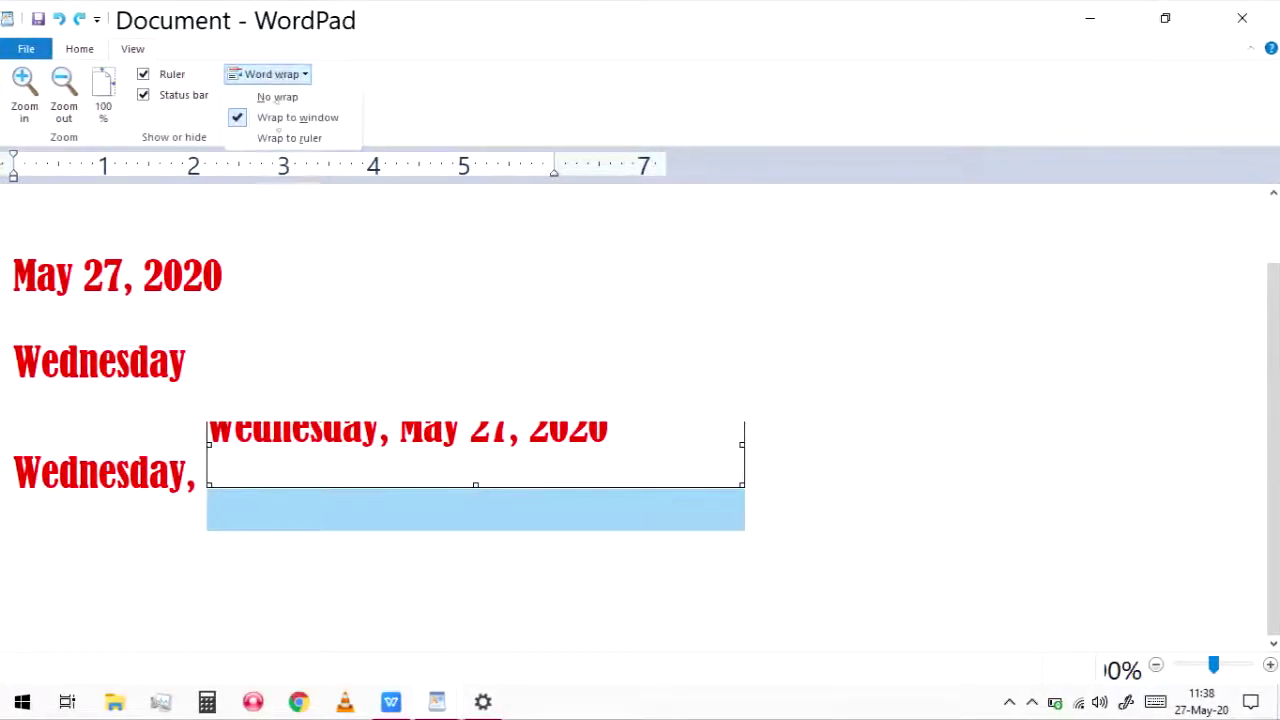
left_click(280, 137)
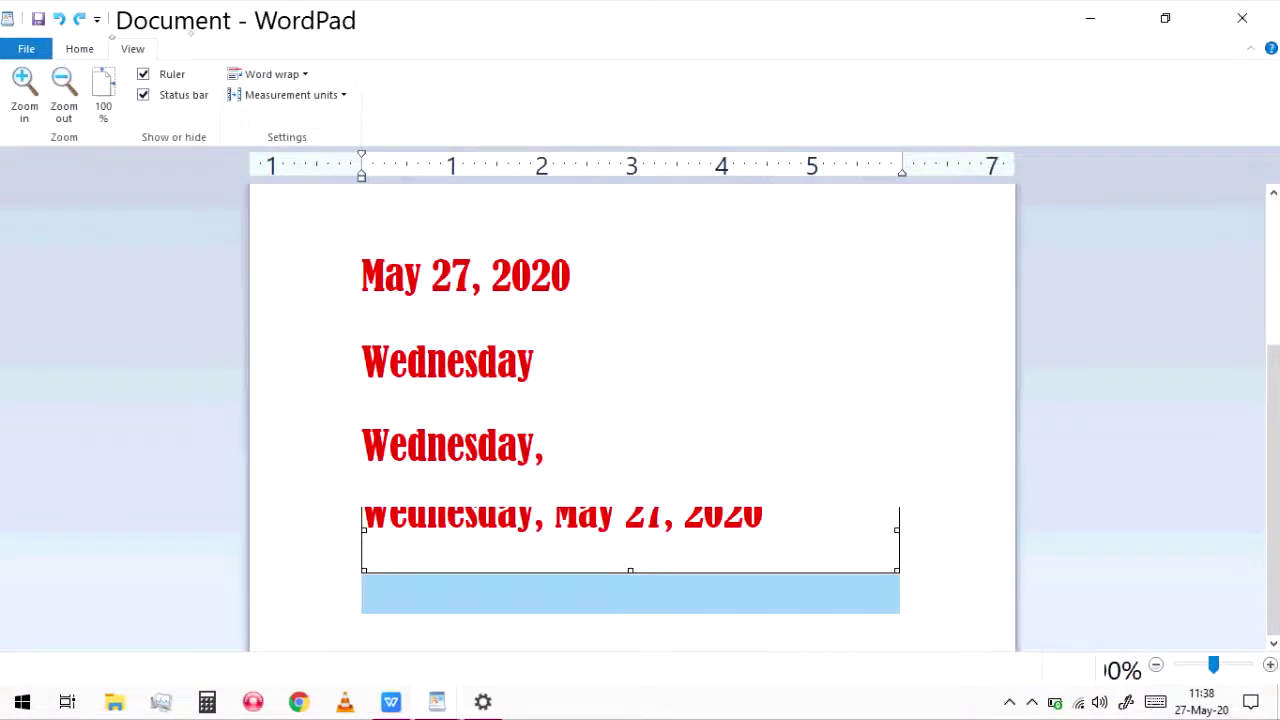
- Look over the file commands and recent documents, and enlarge the document view beyond 100%
left_click(30, 48)
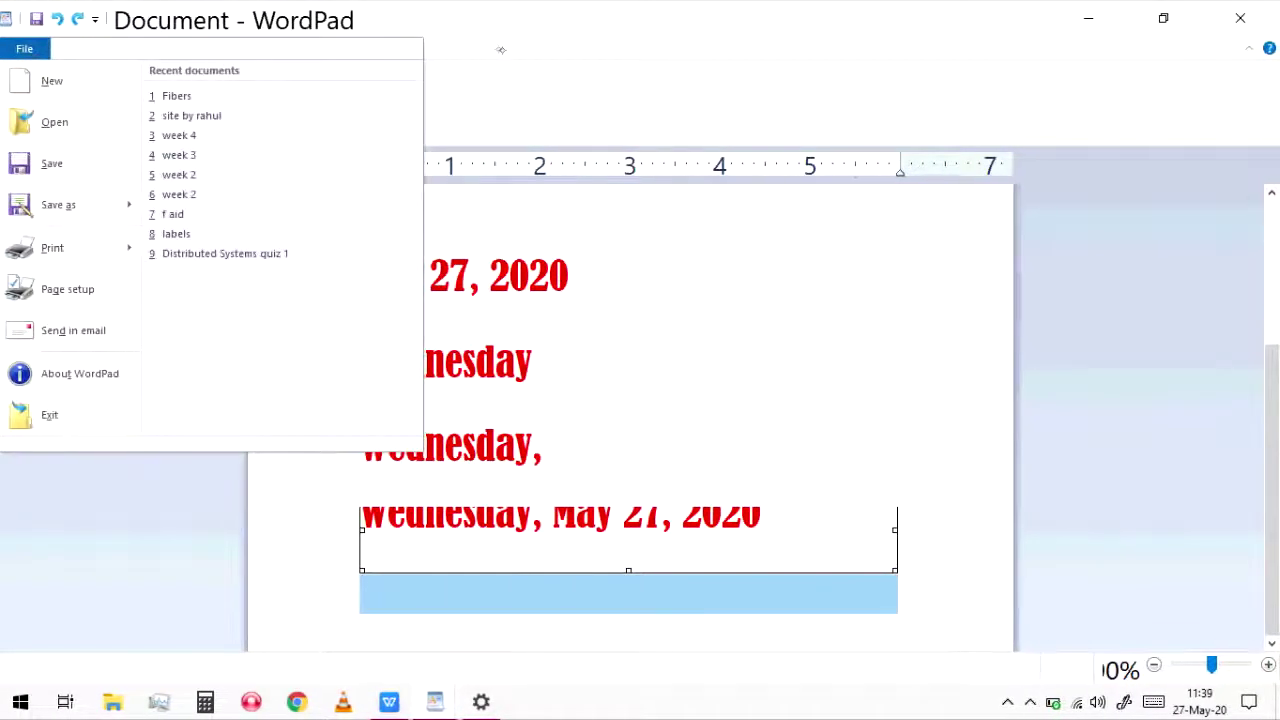
left_click(132, 48)
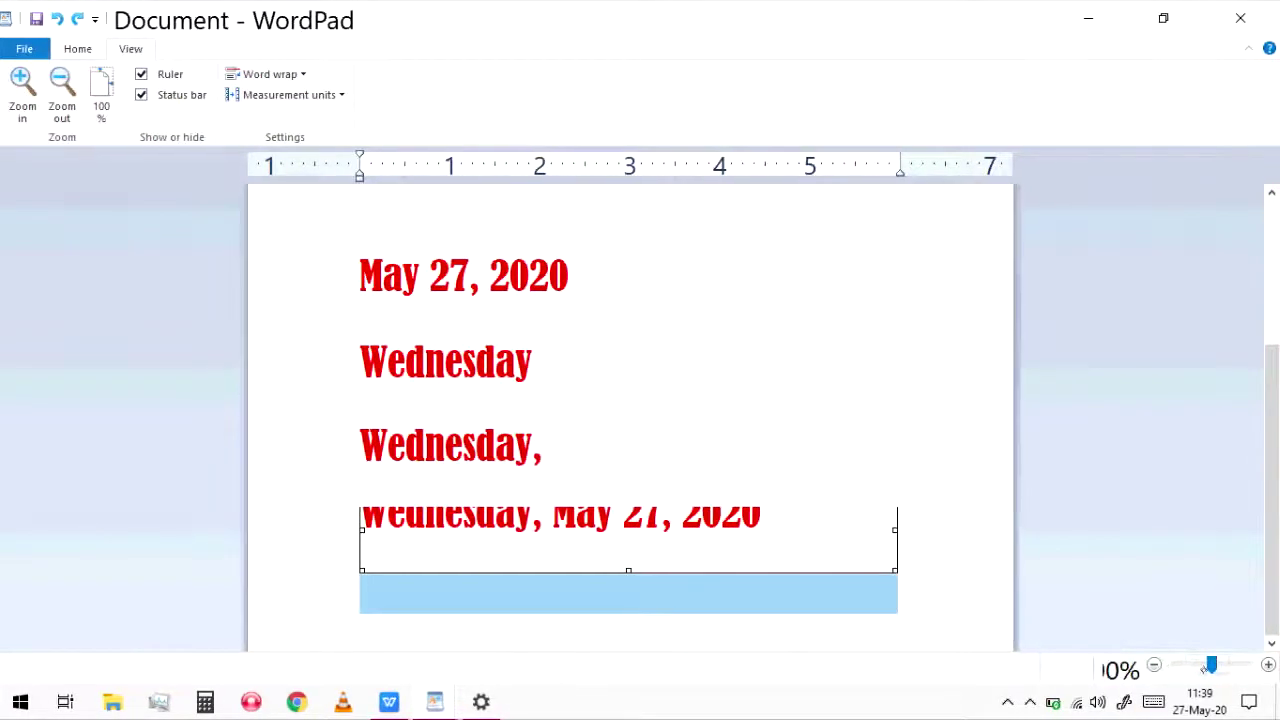
mouse_move(1211, 665)
left_mouse_down()
mouse_move(1180, 665)
mouse_move(1234, 665)
mouse_move(1200, 665)
mouse_move(1218, 665)
left_mouse_up()
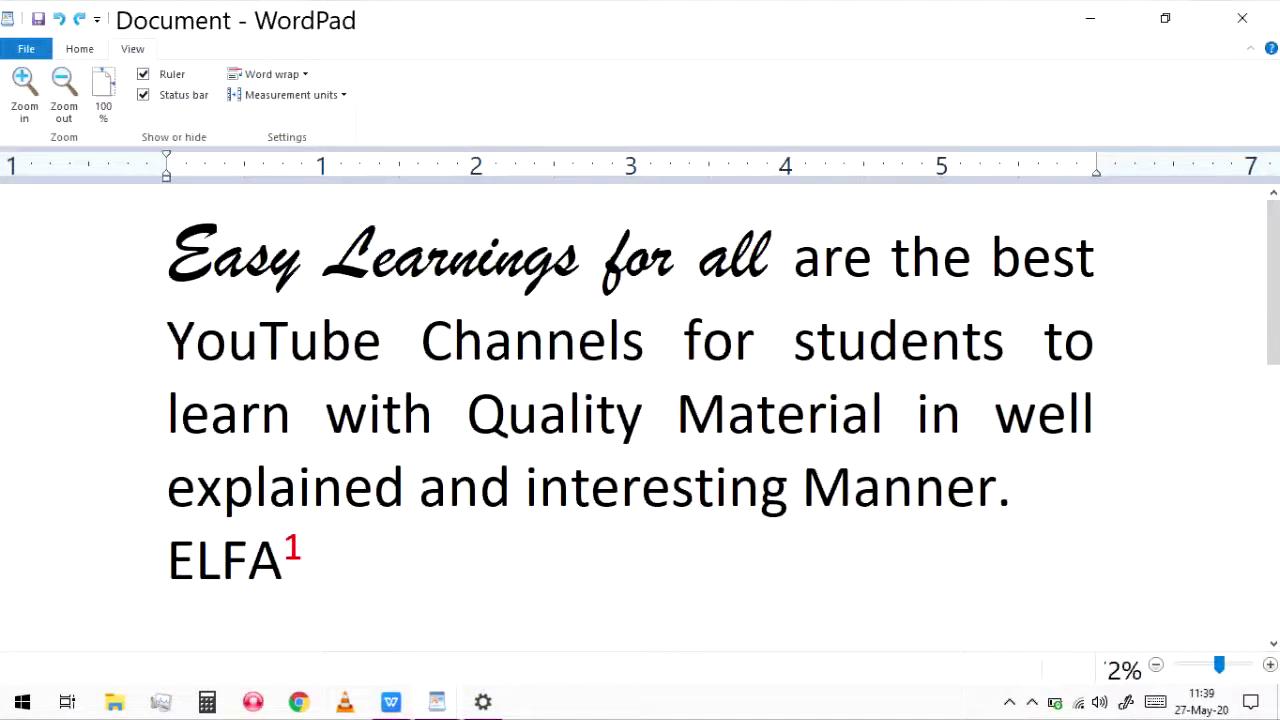